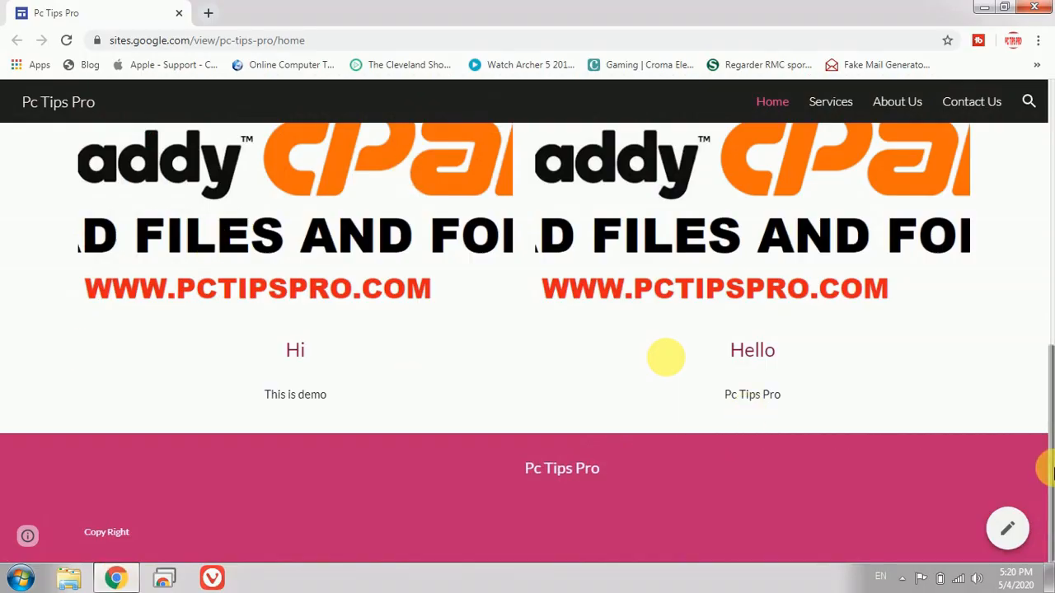
Step: Search for google sites in a new browser tab and open the Google Sites home page
{"action": "left_click_drag", "start_coordinate": [1046, 459], "coordinate": [984, 468]}
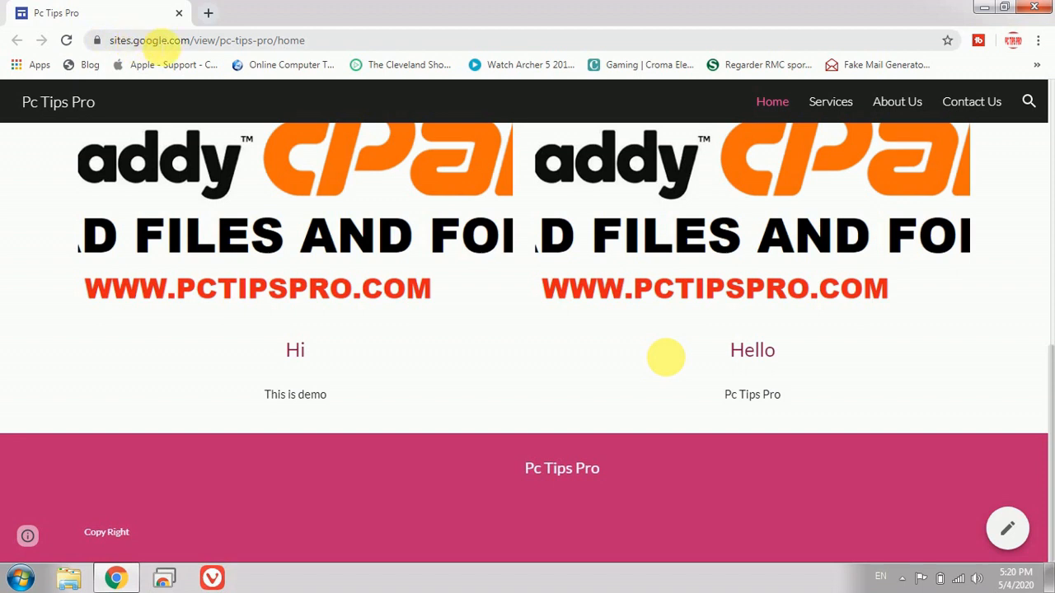
{"action": "left_click", "coordinate": [208, 12]}
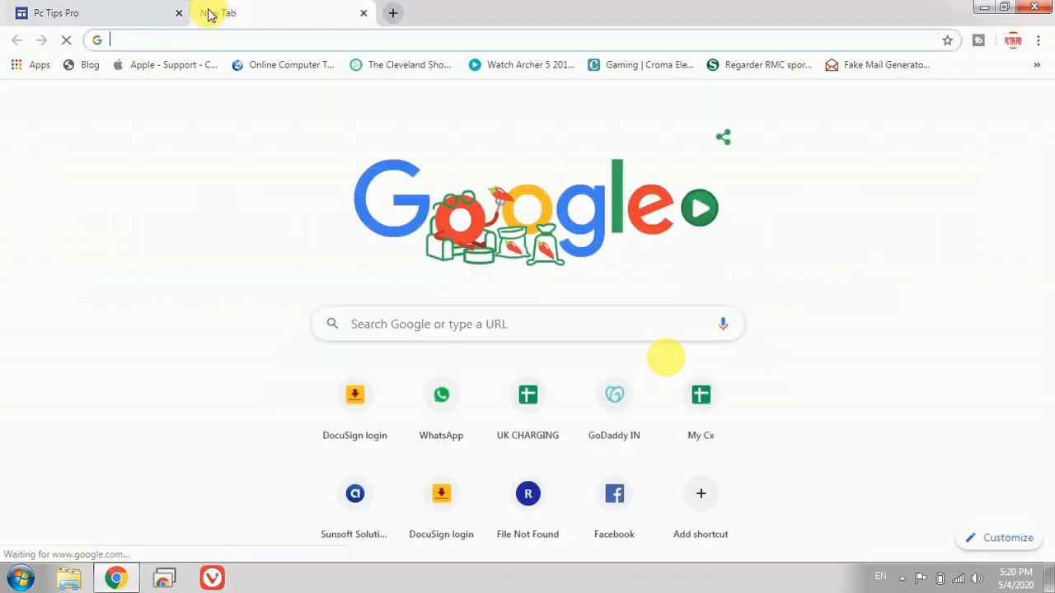
{"action": "type", "text": "google.com"}
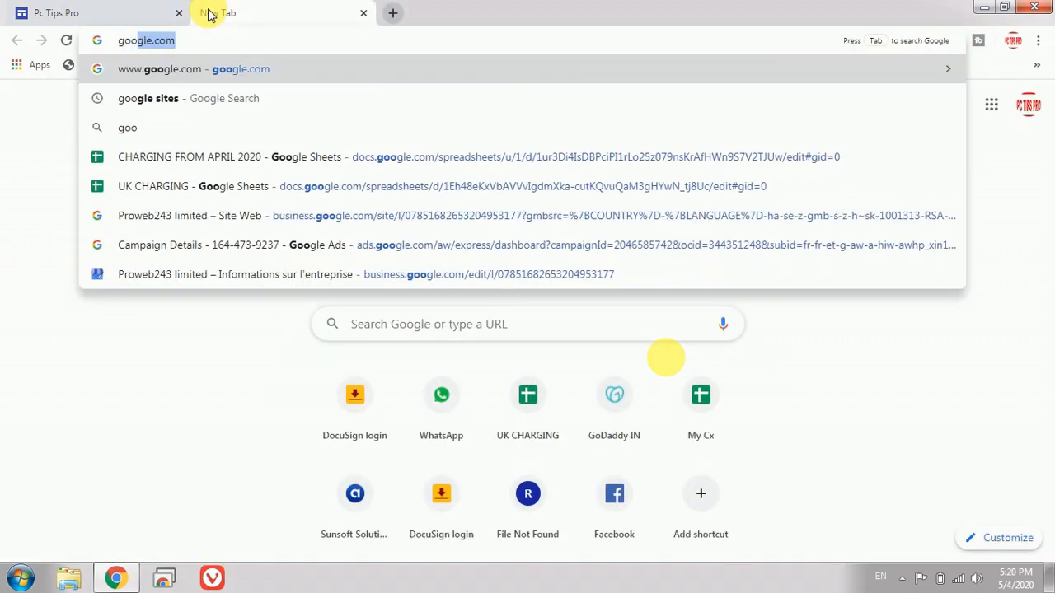
{"action": "key", "text": "Down"}
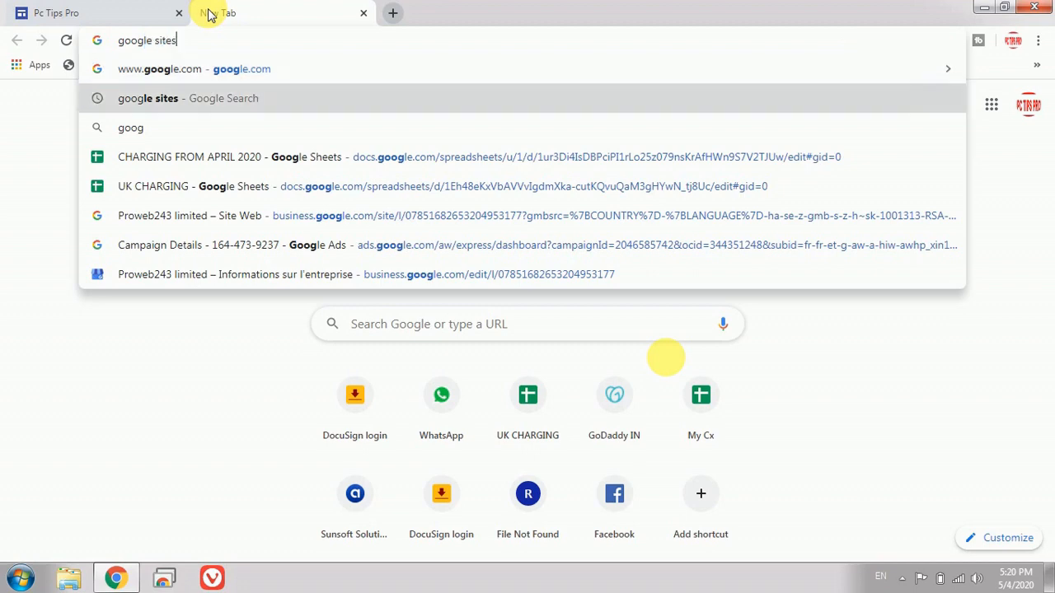
{"action": "key", "text": "Return"}
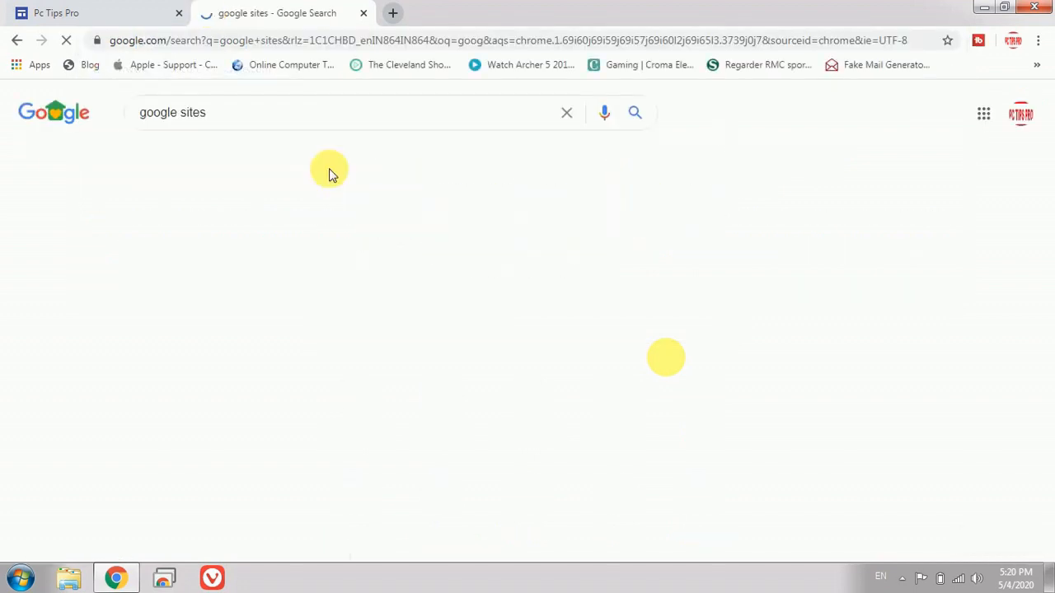
{"action": "left_click", "coordinate": [238, 246]}
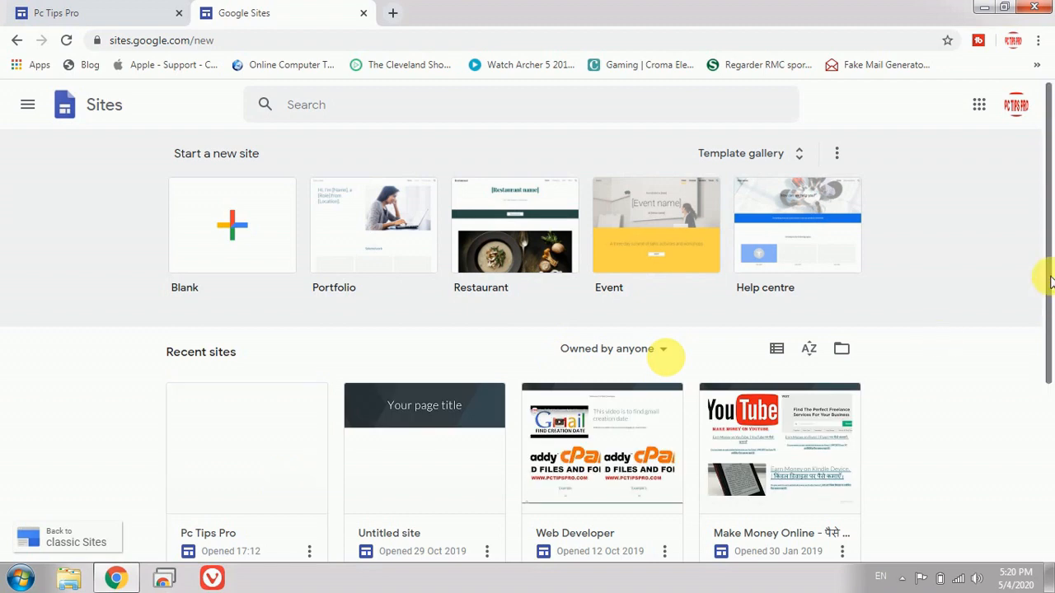
Step: Open the Pc Tips Pro site from the recent sites and start editing the footer of its home page
{"action": "left_click_drag", "start_coordinate": [1046, 292], "coordinate": [1052, 353]}
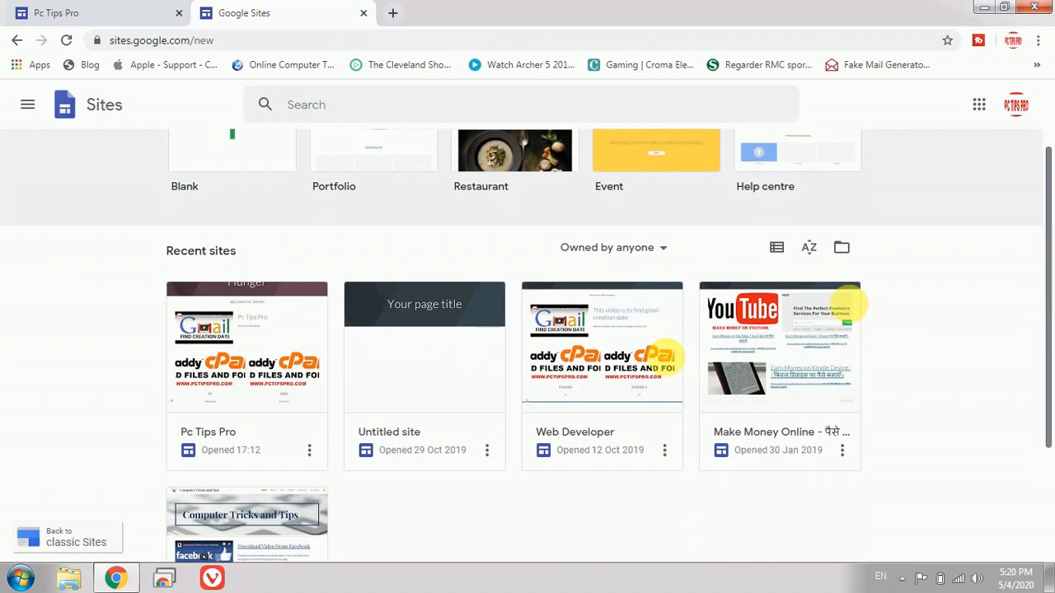
{"action": "left_click", "coordinate": [233, 389]}
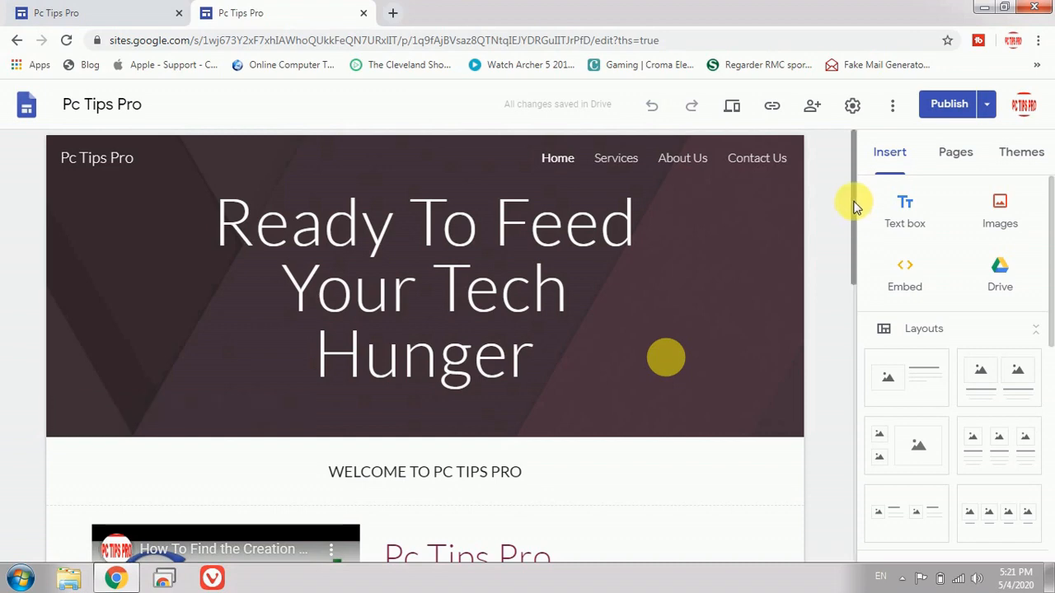
{"action": "left_click_drag", "start_coordinate": [847, 224], "coordinate": [855, 147]}
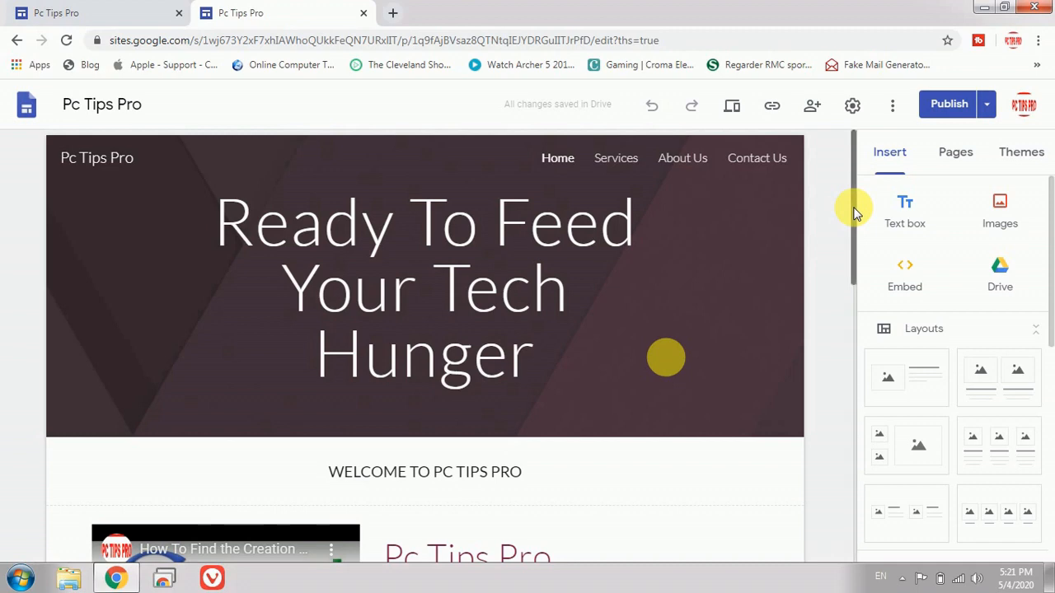
{"action": "left_click_drag", "start_coordinate": [853, 213], "coordinate": [851, 518]}
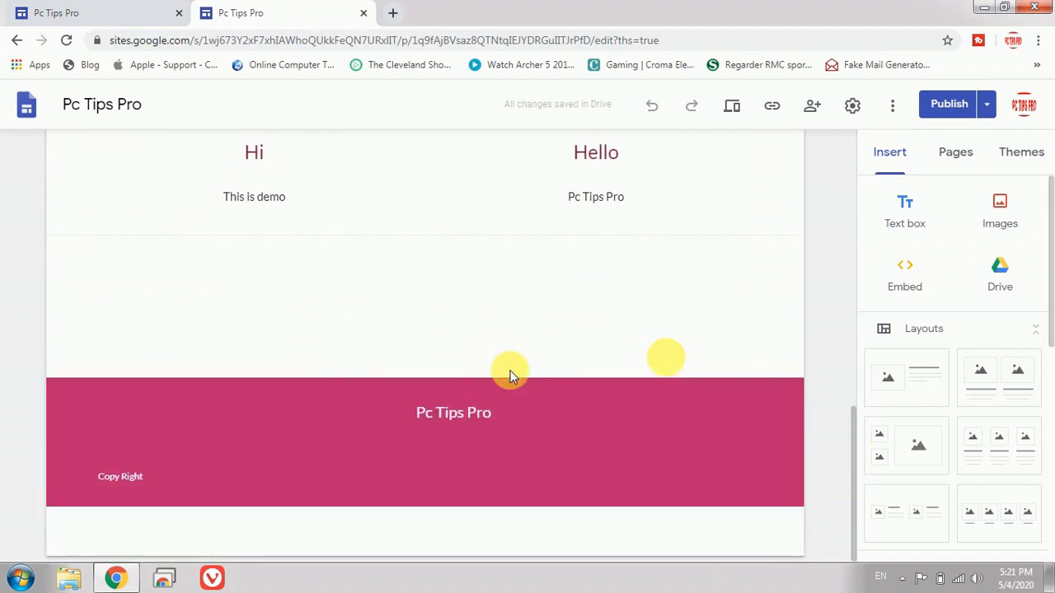
{"action": "mouse_move", "coordinate": [364, 418]}
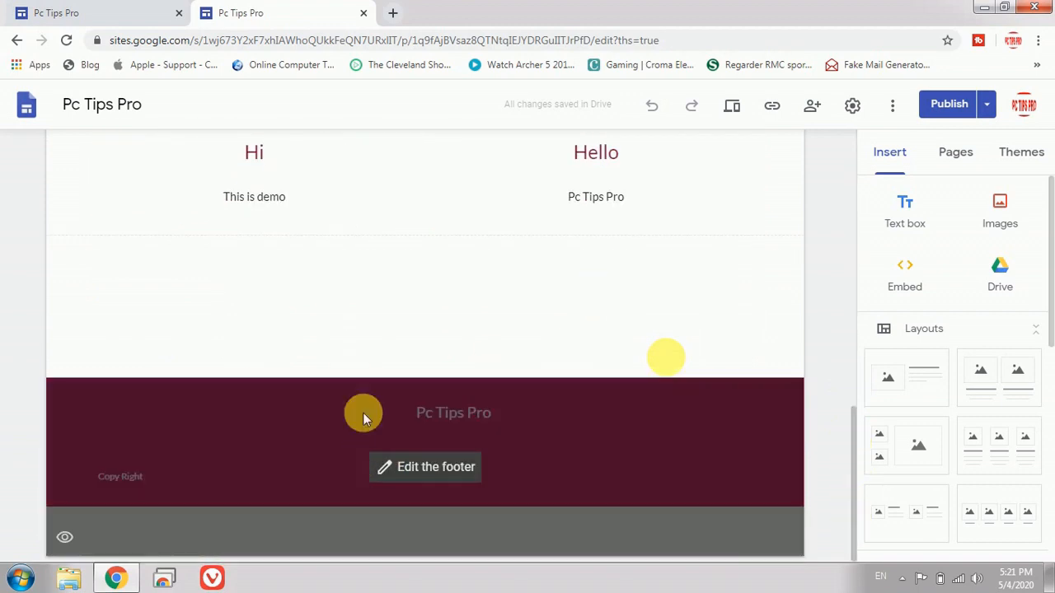
{"action": "left_click", "coordinate": [406, 476]}
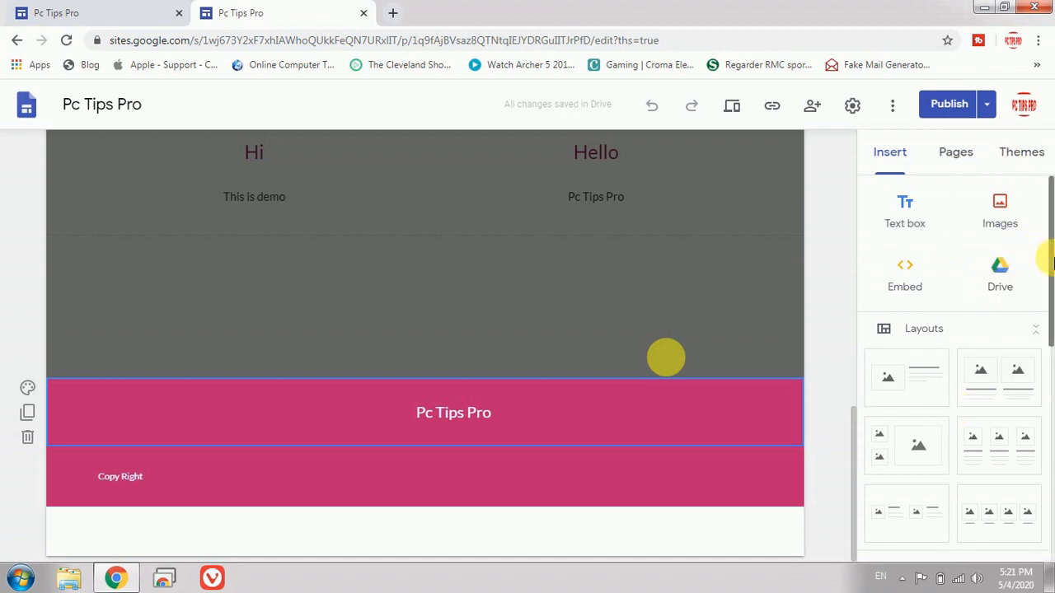
Step: Start inserting a button in the footer and name it Facebook
{"action": "left_click_drag", "start_coordinate": [1052, 257], "coordinate": [1052, 422]}
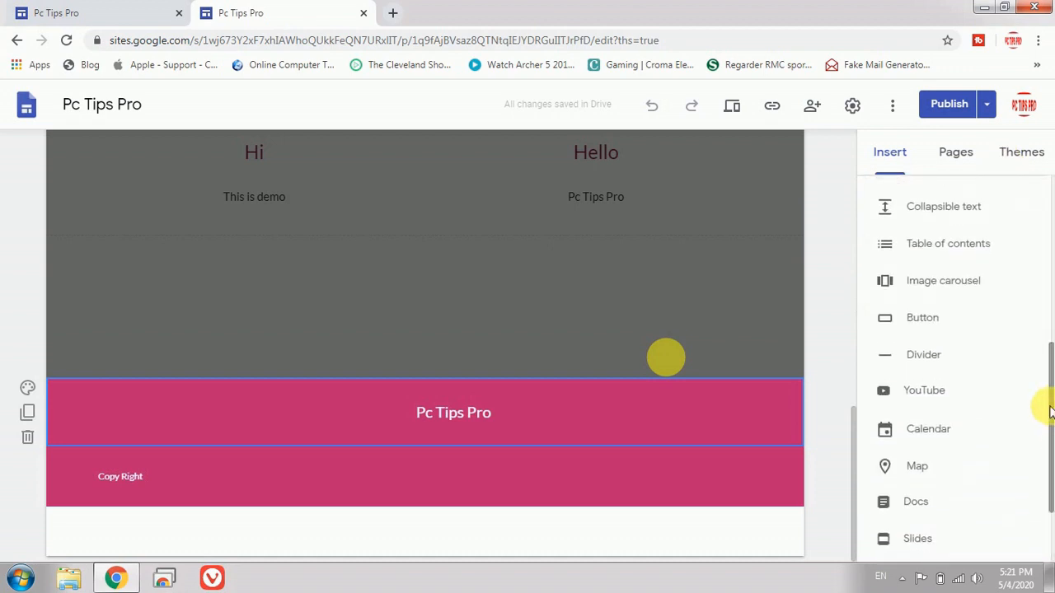
{"action": "left_click", "coordinate": [927, 318]}
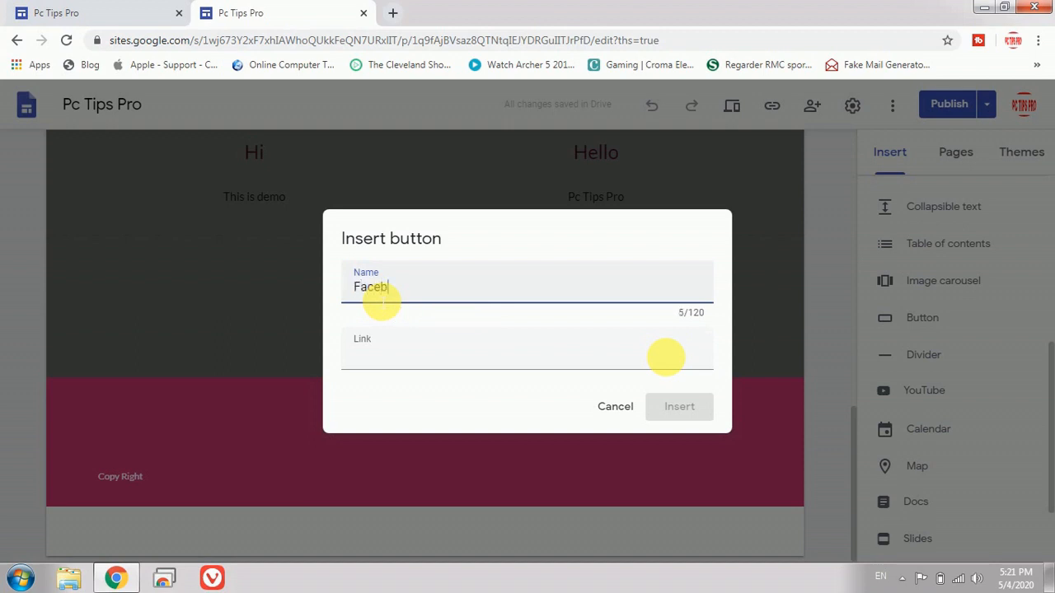
{"action": "left_click", "coordinate": [395, 358]}
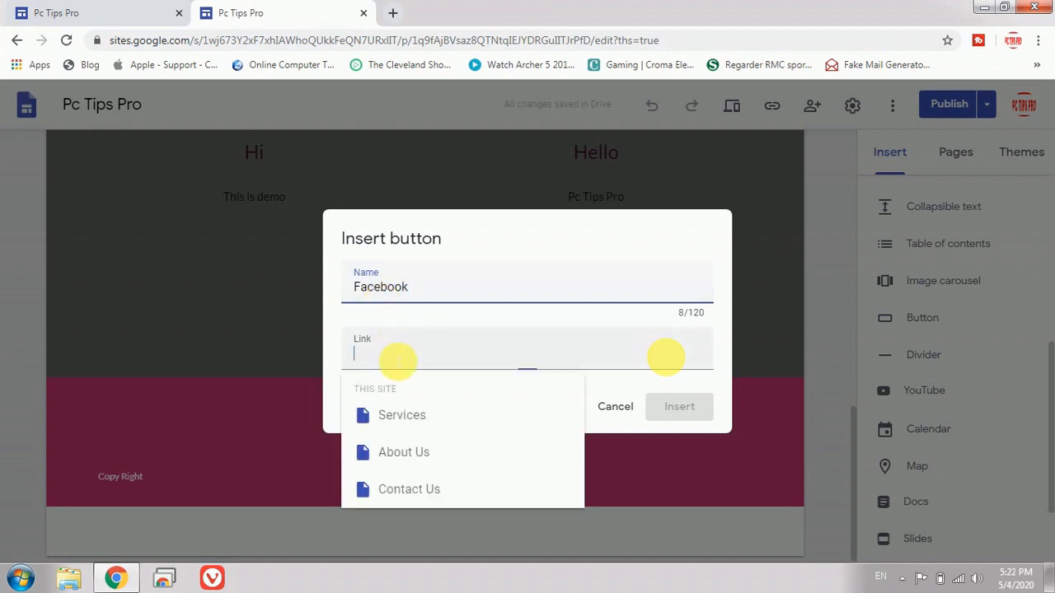
Step: Copy the address facebook.com from a temporary browser tab, set it as the Facebook button's link, and insert the button
{"action": "left_click", "coordinate": [392, 14]}
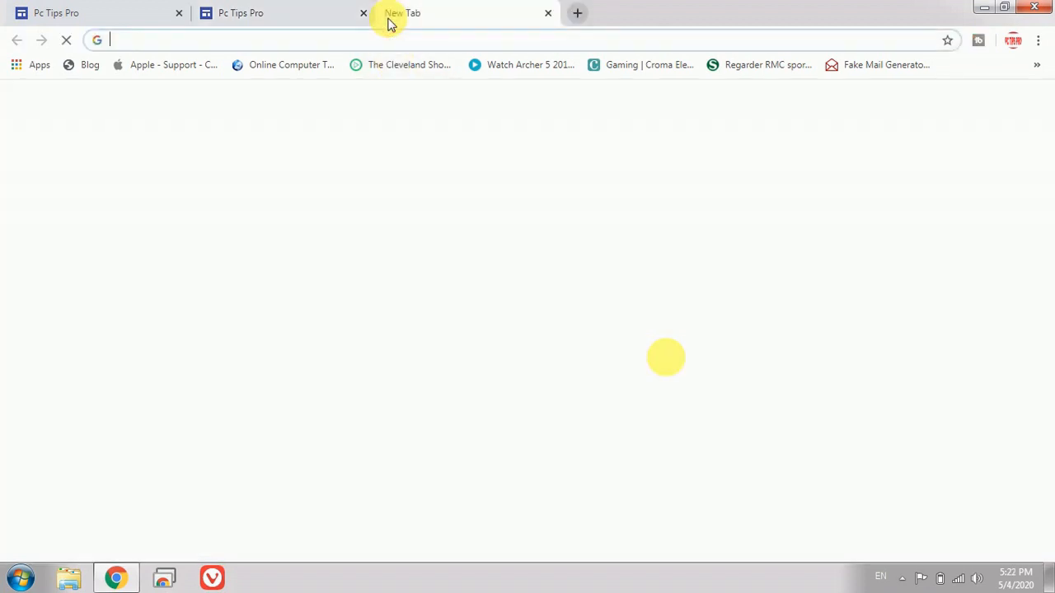
{"action": "type", "text": "facebook.com"}
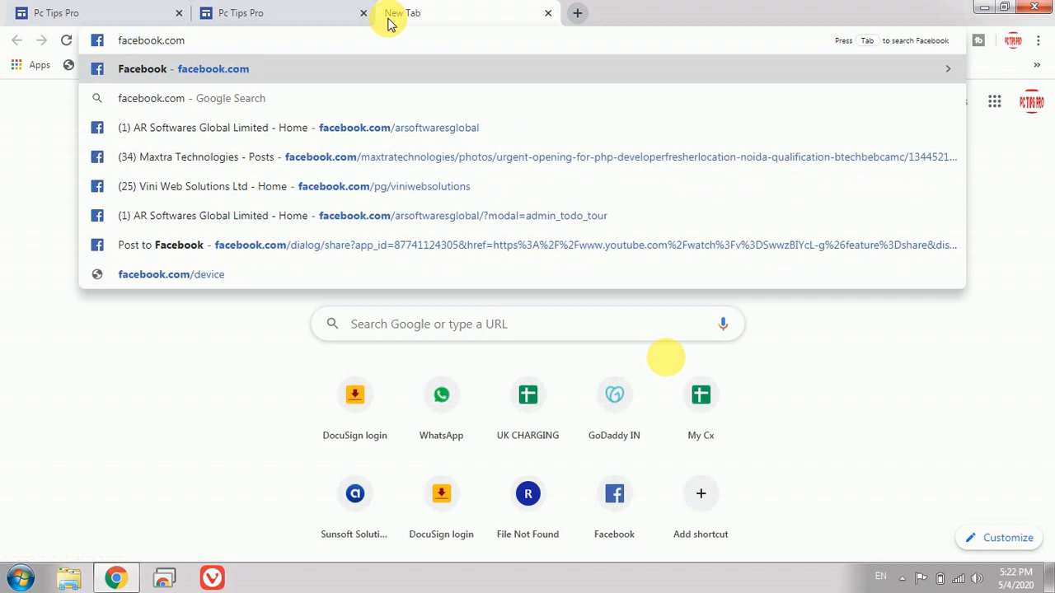
{"action": "key", "text": "ctrl+a"}
{"action": "key", "text": "ctrl+c"}
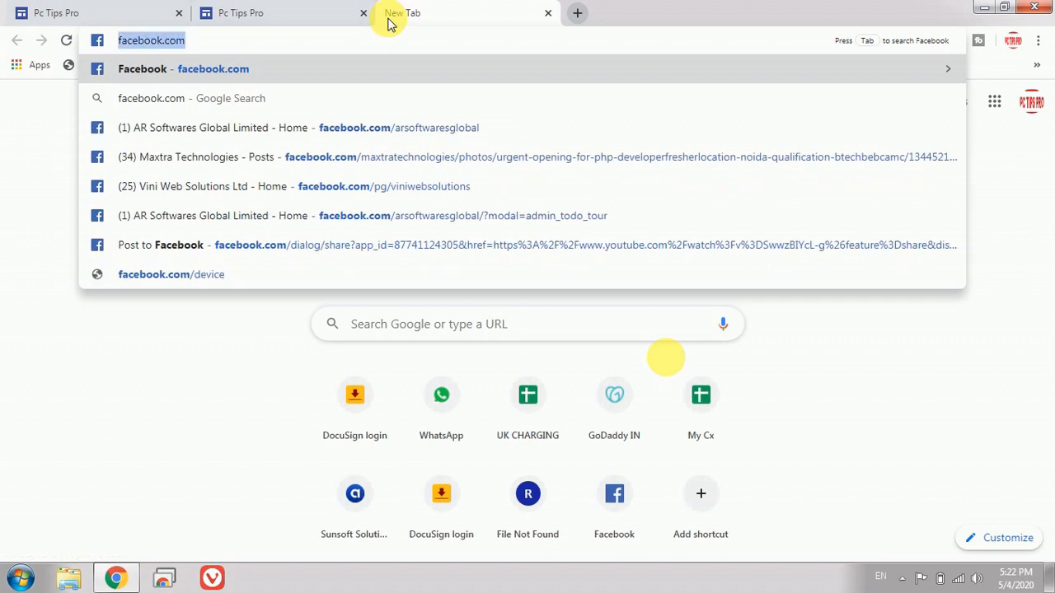
{"action": "left_click", "coordinate": [547, 12]}
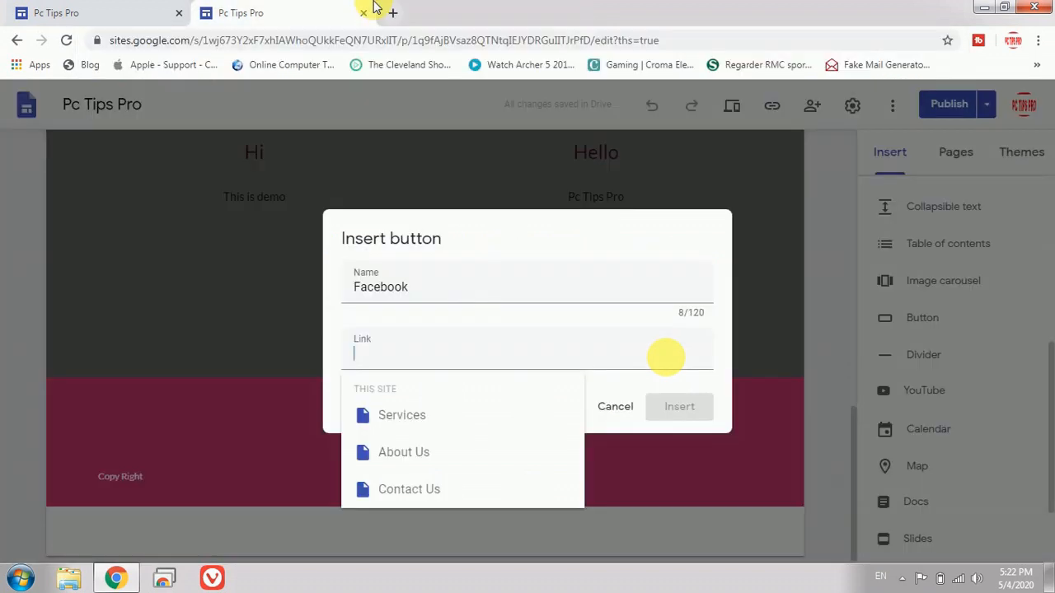
{"action": "left_click", "coordinate": [403, 355]}
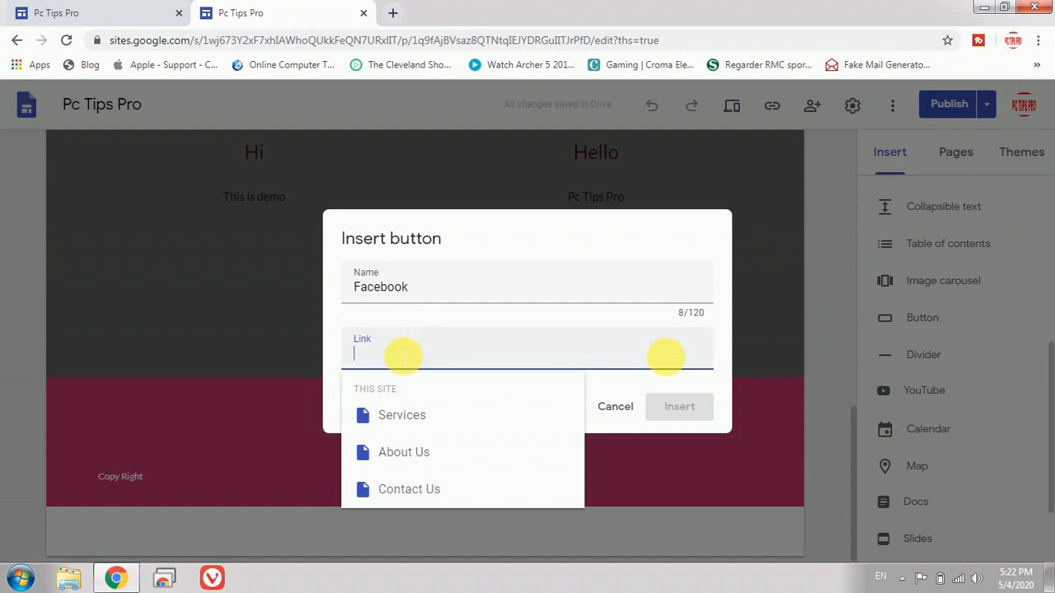
{"action": "key", "text": "ctrl+v"}
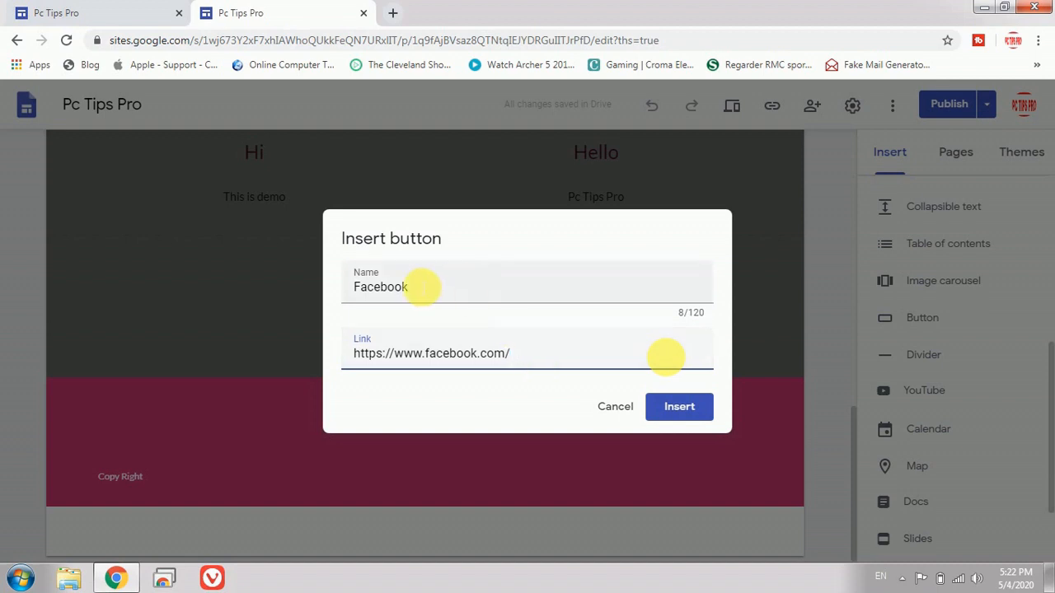
{"action": "left_click_drag", "start_coordinate": [416, 288], "coordinate": [359, 288]}
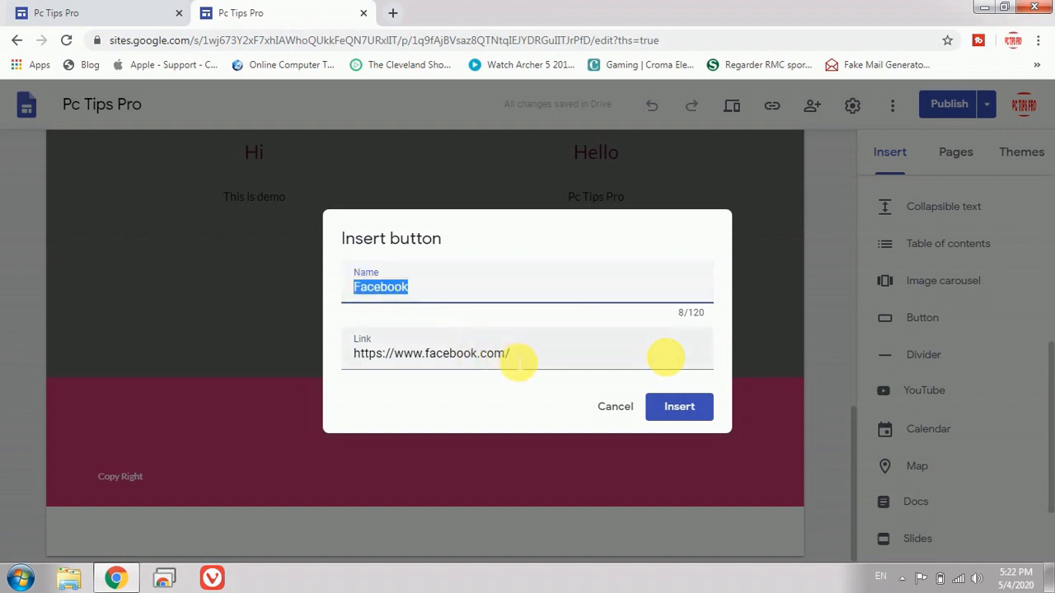
{"action": "left_click_drag", "start_coordinate": [506, 360], "coordinate": [370, 382]}
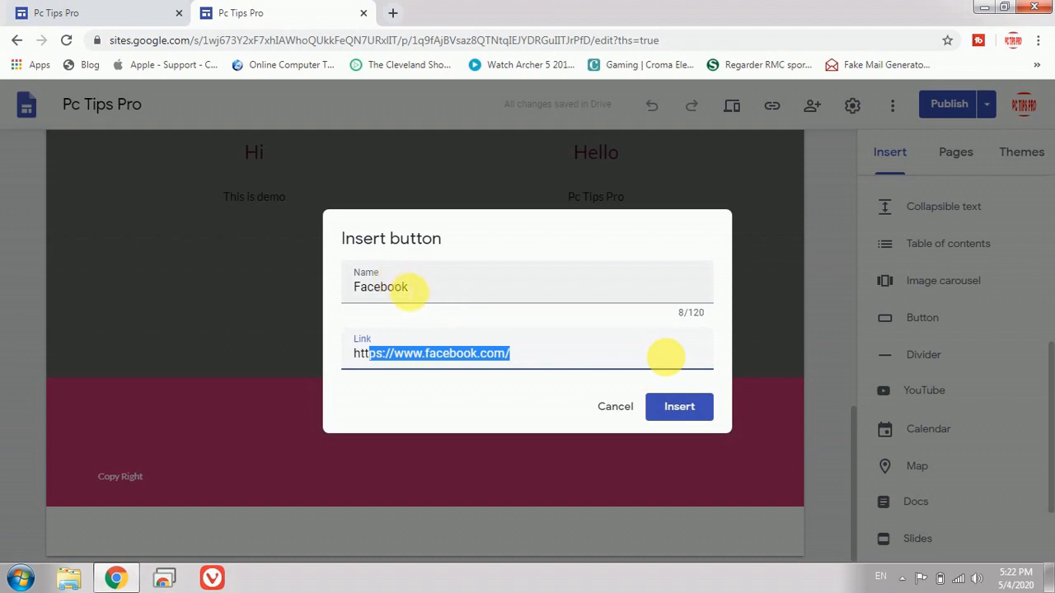
{"action": "left_click", "coordinate": [681, 408]}
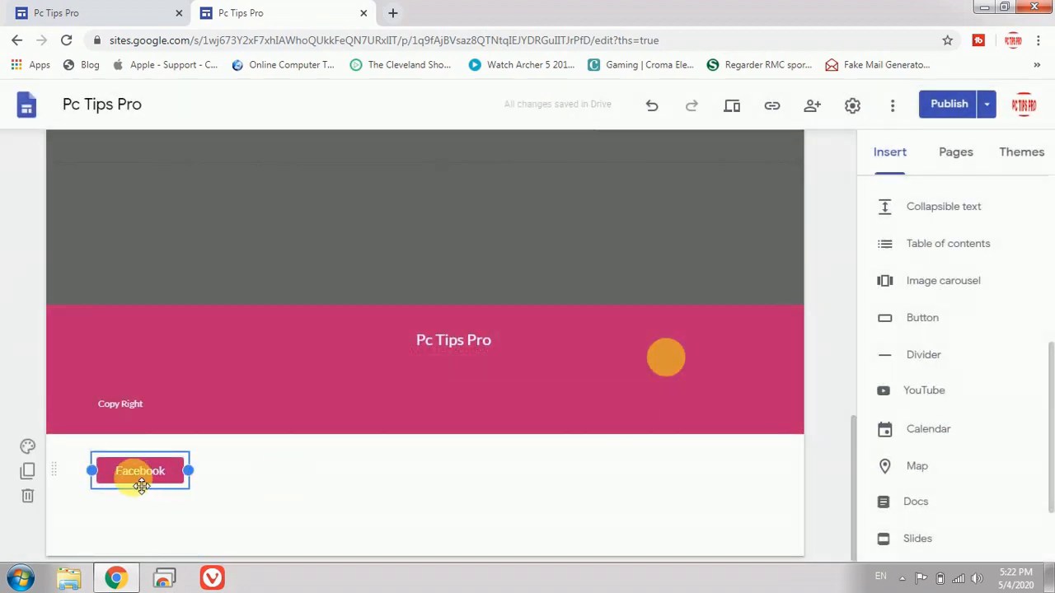
Step: Move the Facebook button into its own footer row between the Pc Tips Pro title and the Copy Right text
{"action": "left_click", "coordinate": [146, 475]}
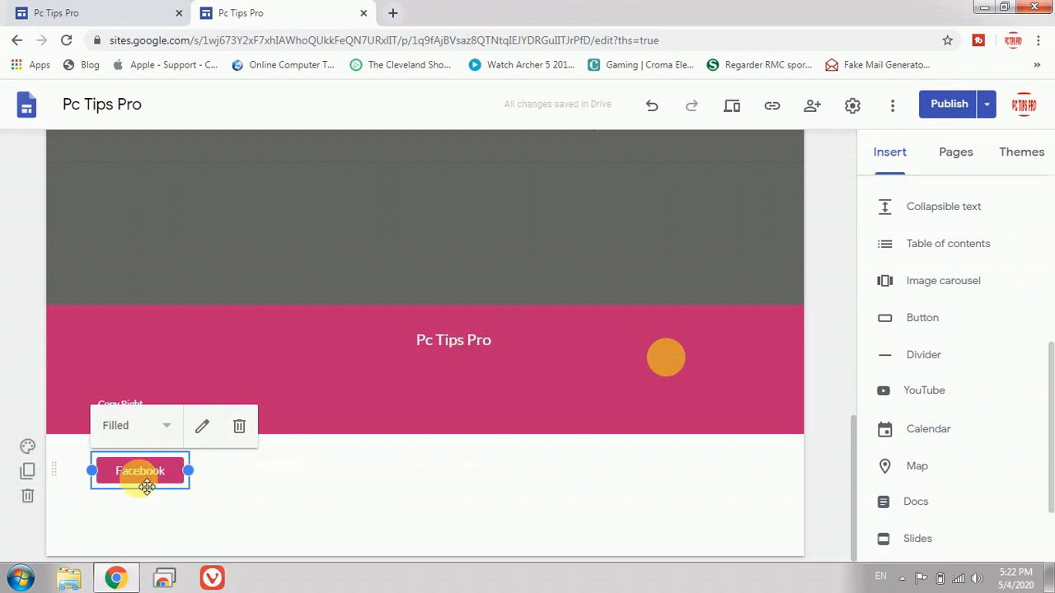
{"action": "left_click_drag", "start_coordinate": [146, 486], "coordinate": [177, 378]}
{"action": "left_click", "coordinate": [132, 416]}
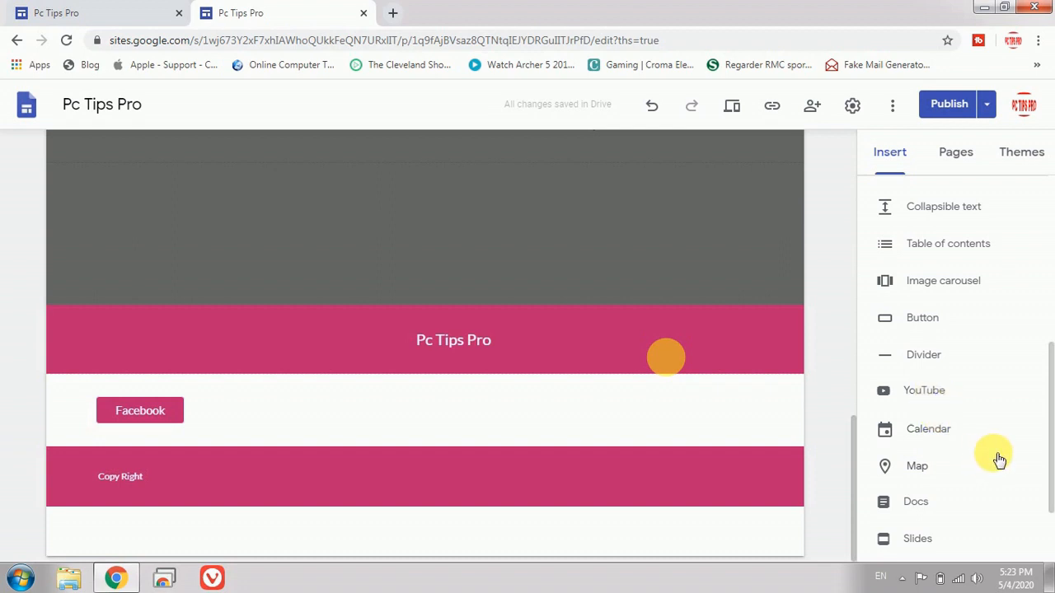
Step: Start inserting a second footer button and name it YouTube
{"action": "left_click_drag", "start_coordinate": [1053, 444], "coordinate": [1049, 388]}
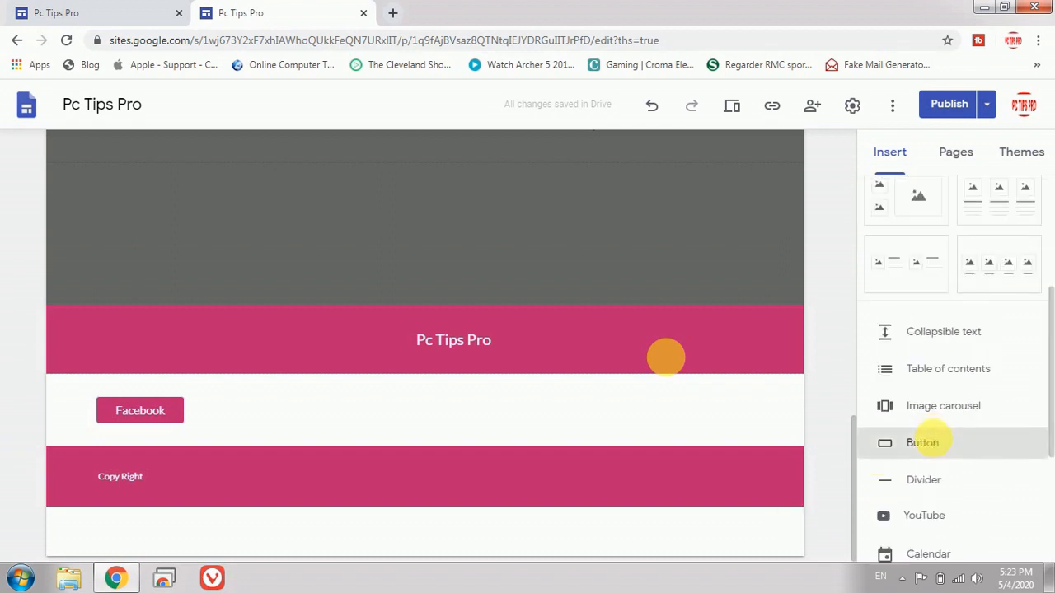
{"action": "left_click", "coordinate": [932, 439]}
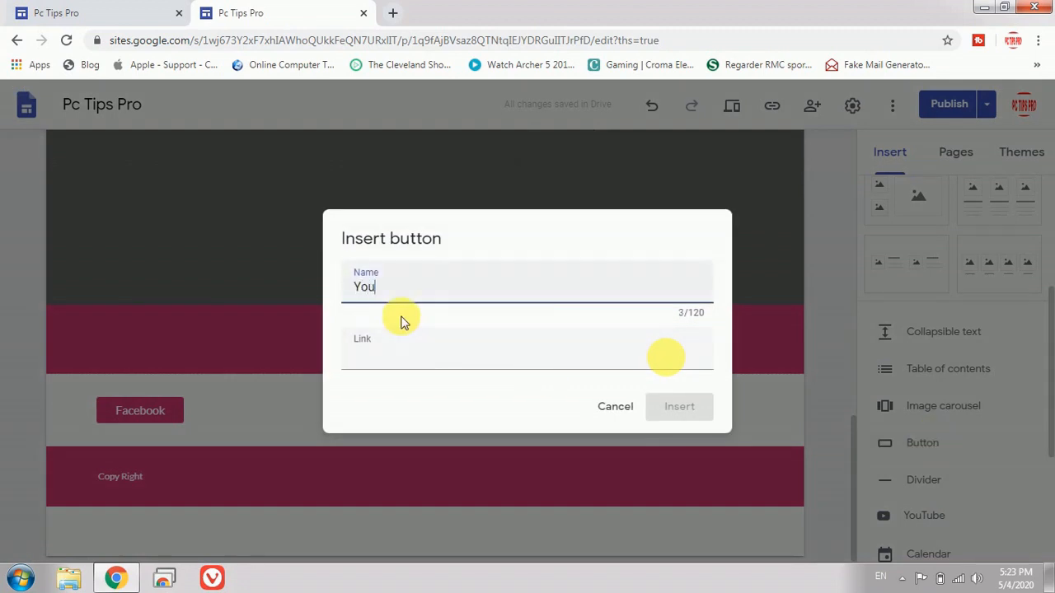
{"action": "type", "text": "YouTube"}
Step: Copy the address youtube.com from a new browser tab, set it as the YouTube button's link, and insert the button
{"action": "left_click", "coordinate": [393, 13]}
{"action": "type", "text": "yo"}
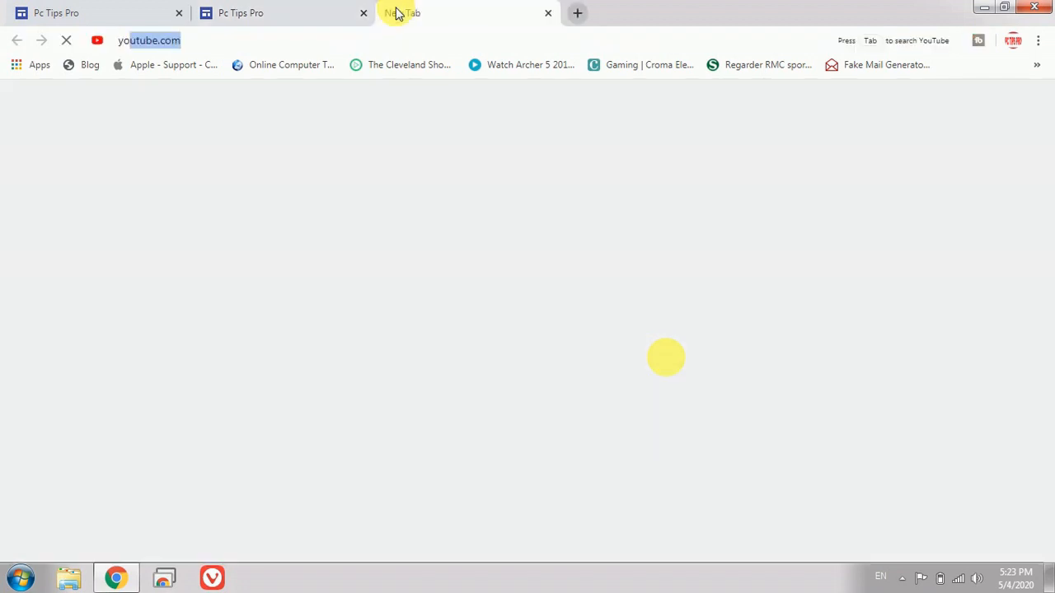
{"action": "type", "text": "u"}
{"action": "key", "text": "ctrl+a"}
{"action": "key", "text": "ctrl+c"}
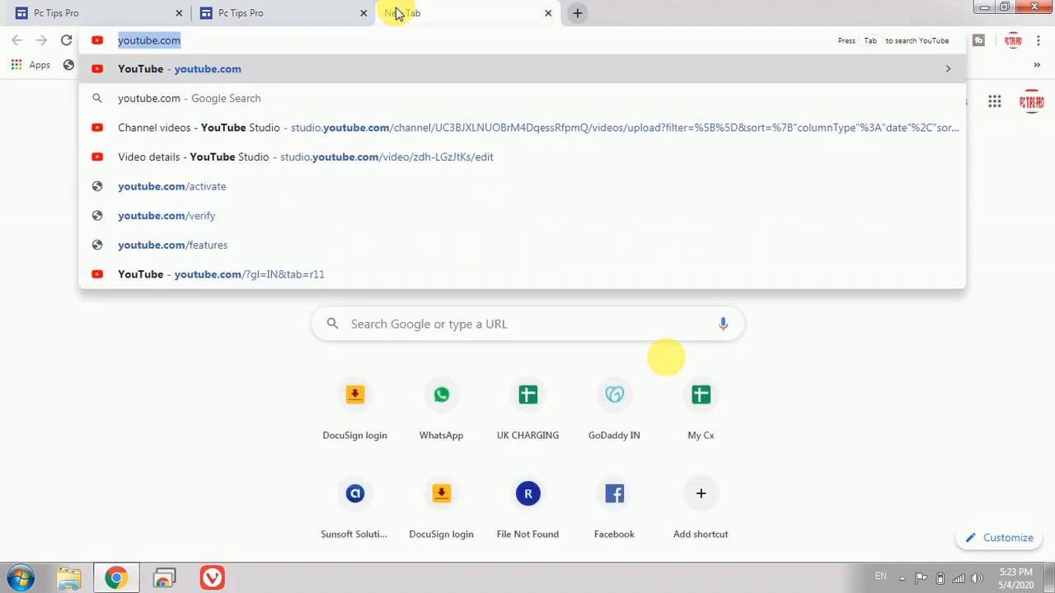
{"action": "left_click", "coordinate": [285, 12]}
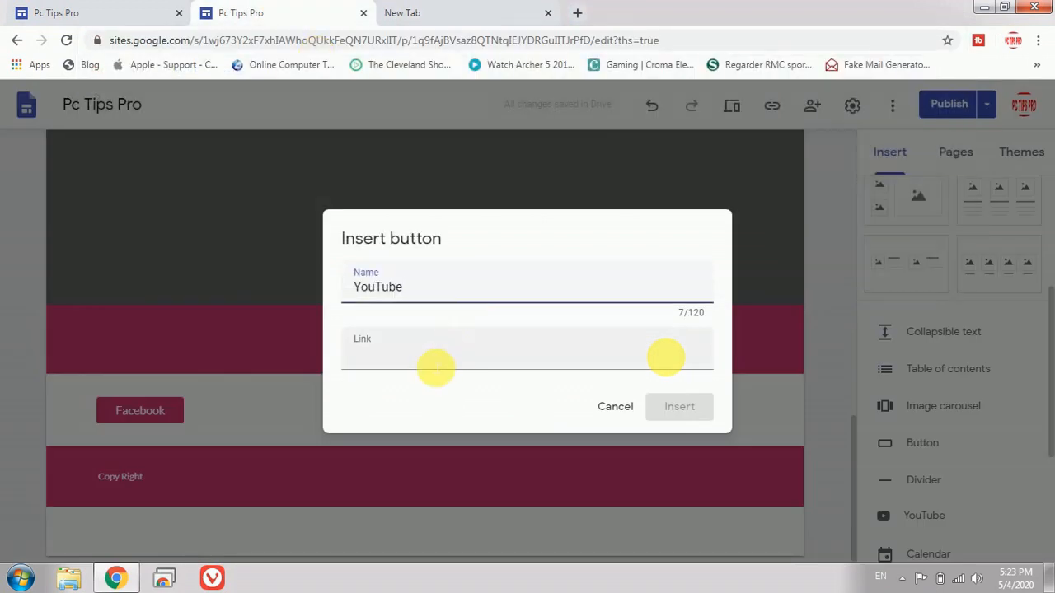
{"action": "left_click", "coordinate": [435, 367]}
{"action": "key", "text": "ctrl+v"}
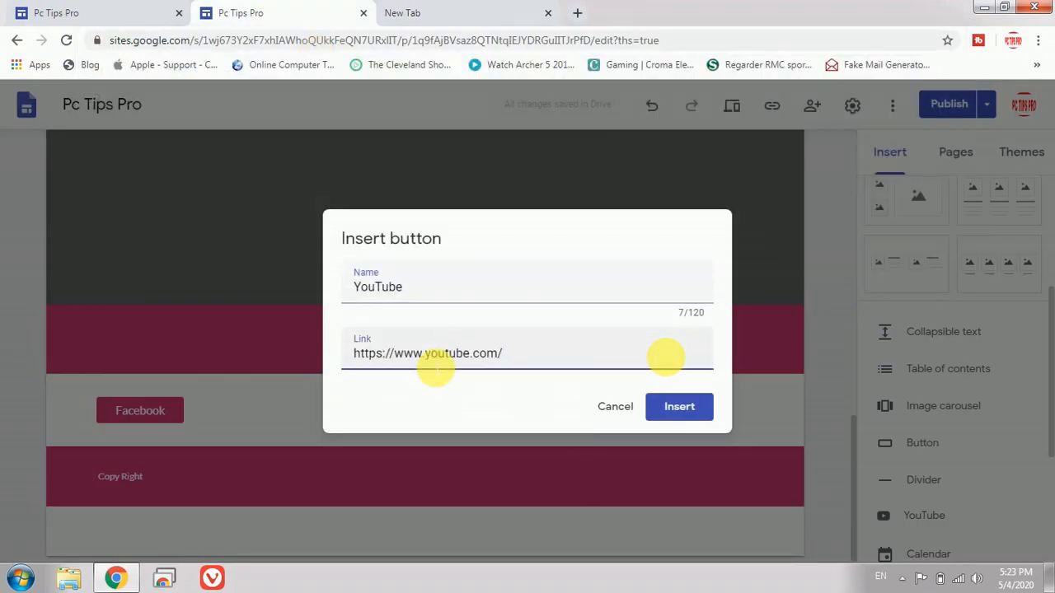
{"action": "left_click", "coordinate": [684, 412]}
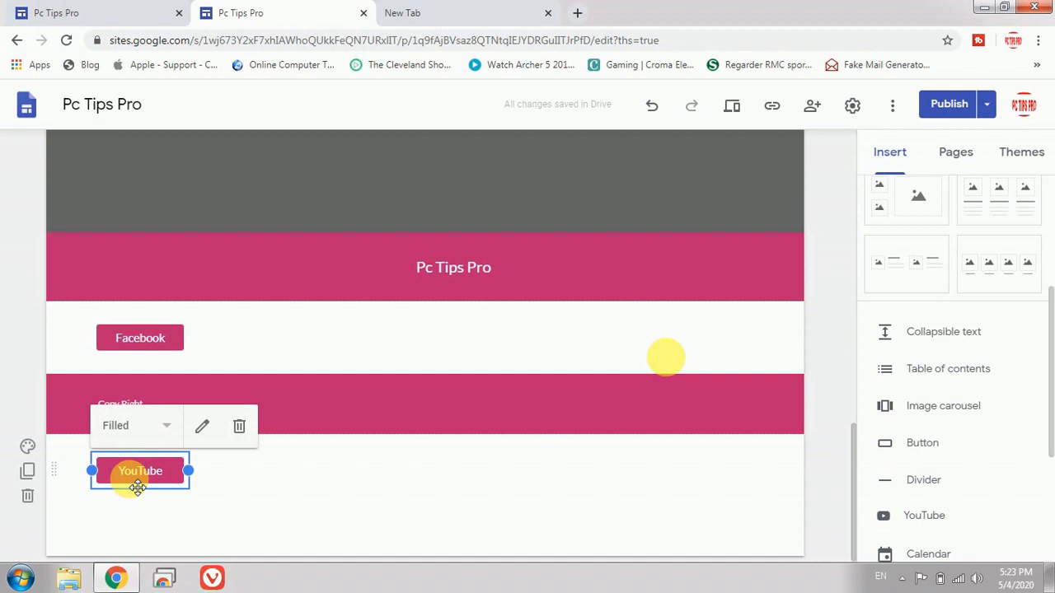
Step: Move the YouTube button into the same footer row, directly beside the Facebook button
{"action": "left_click_drag", "start_coordinate": [145, 481], "coordinate": [259, 354]}
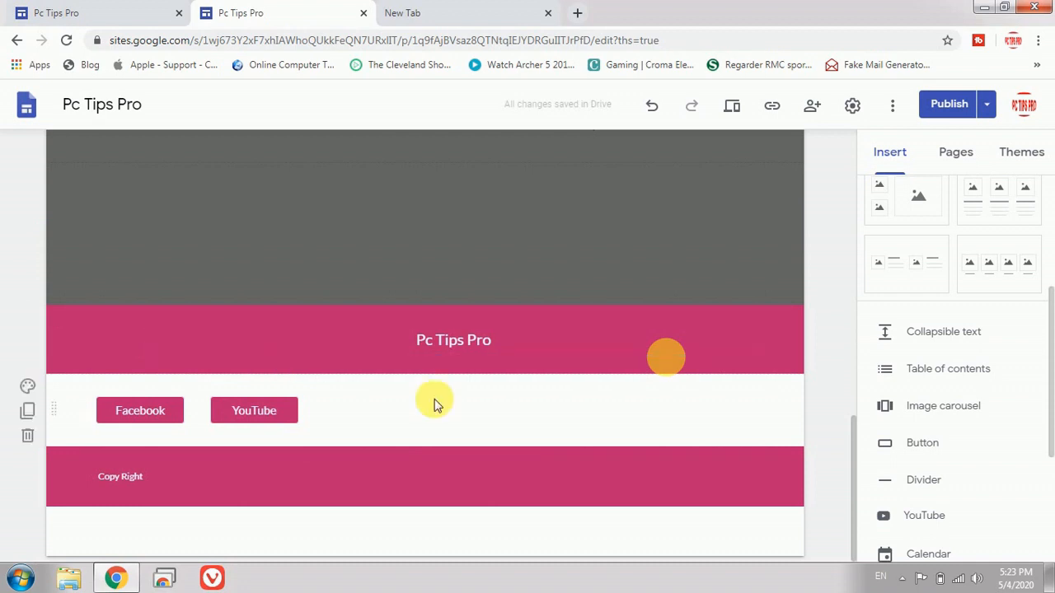
{"action": "left_click", "coordinate": [184, 438]}
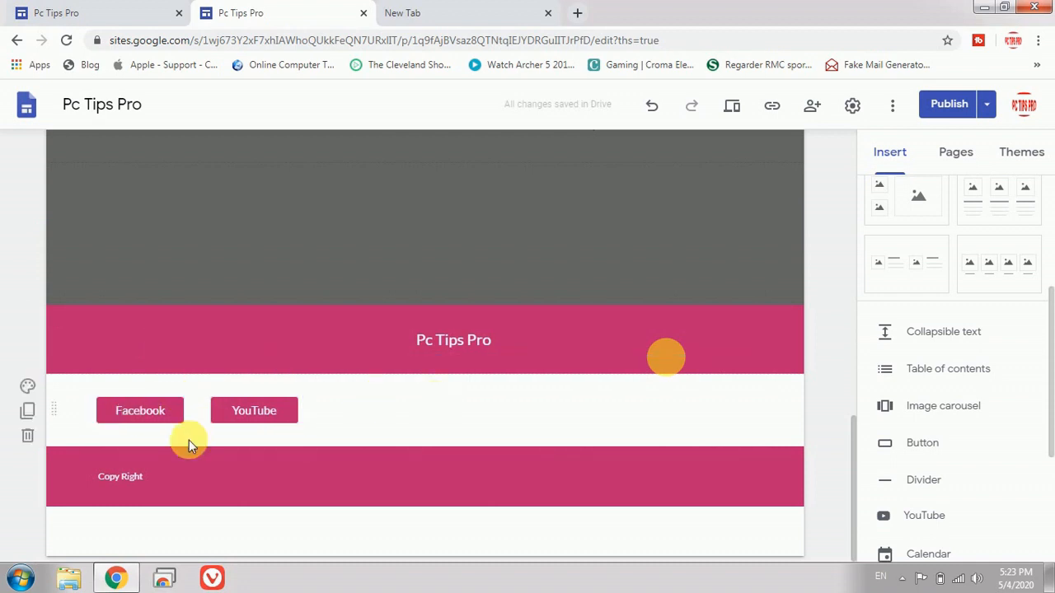
{"action": "left_click", "coordinate": [283, 415]}
{"action": "left_click", "coordinate": [157, 409]}
{"action": "left_click", "coordinate": [260, 422]}
{"action": "left_click", "coordinate": [146, 412]}
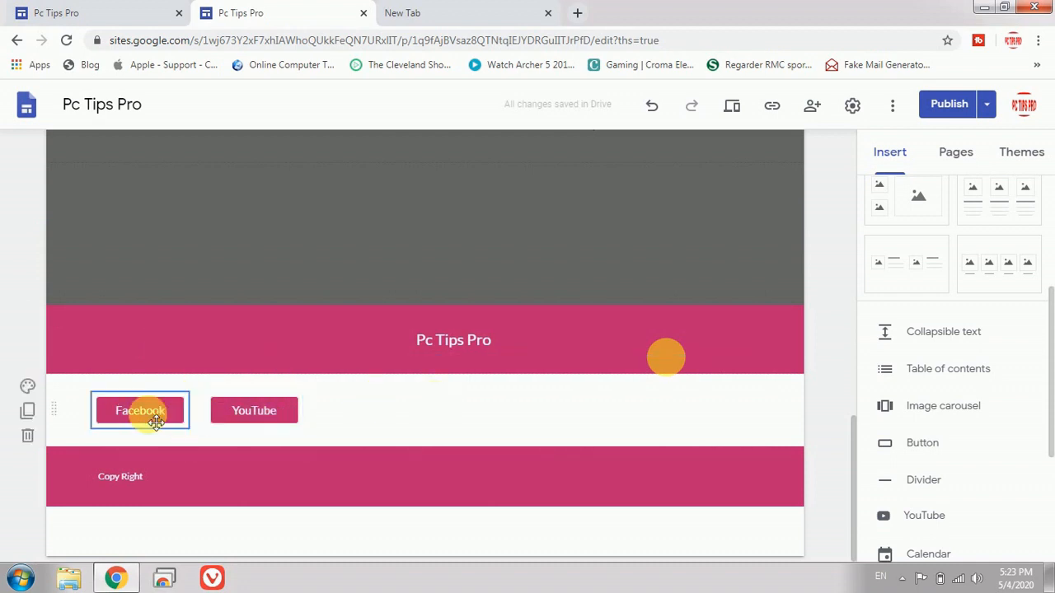
{"action": "left_click", "coordinate": [251, 418]}
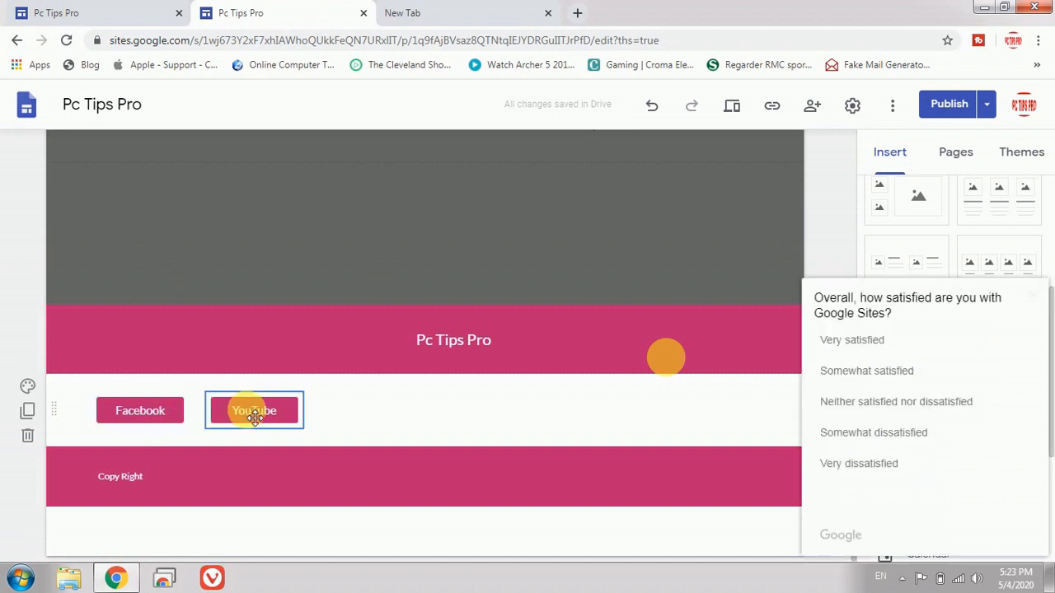
{"action": "left_click", "coordinate": [405, 422]}
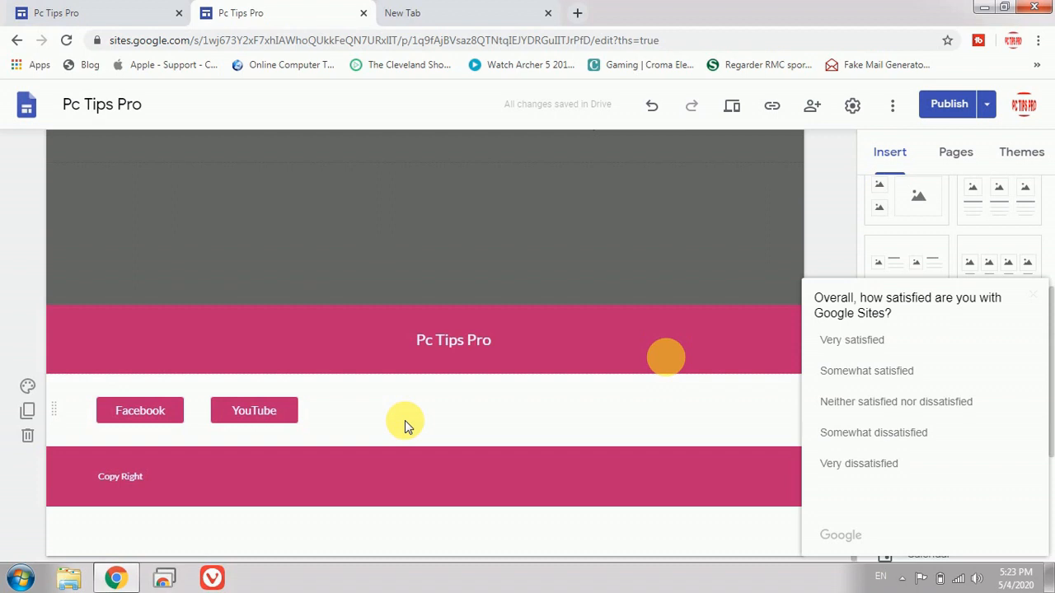
Step: Open the pre-publish review of the site's changes and begin looking through the draft homepage
{"action": "left_click", "coordinate": [948, 107]}
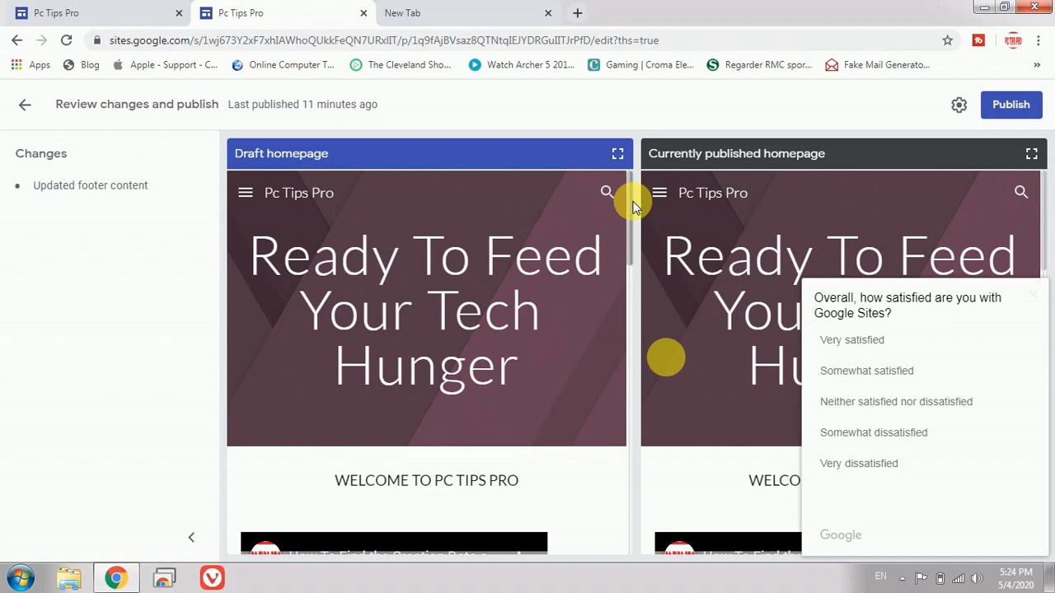
{"action": "left_click_drag", "start_coordinate": [633, 195], "coordinate": [632, 236]}
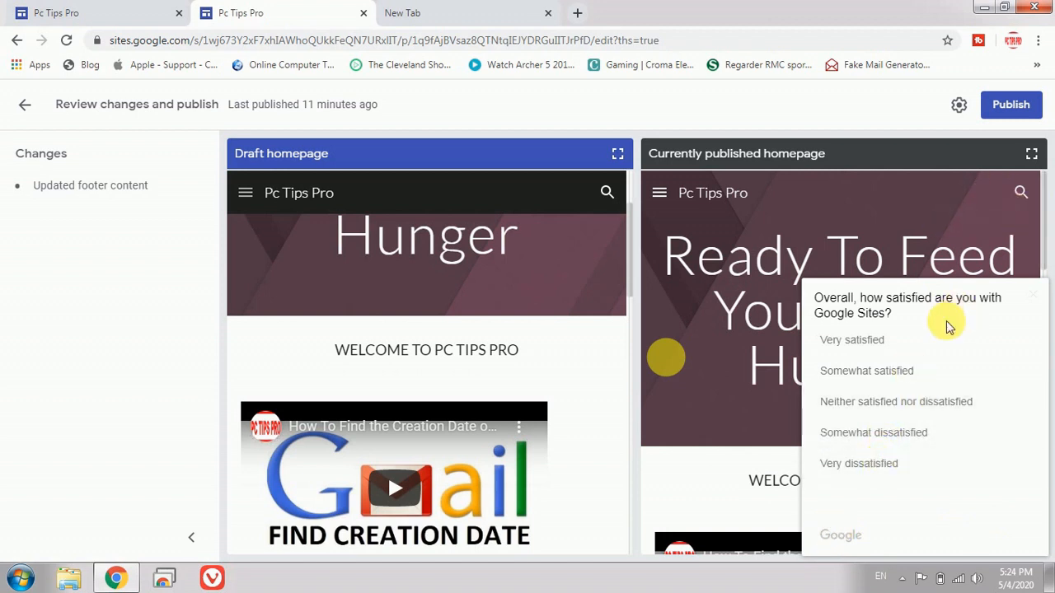
Step: Complete the Google Sites satisfaction survey with Very satisfied, the feedback "hi" and Other purpose, and submit it
{"action": "left_click", "coordinate": [863, 346]}
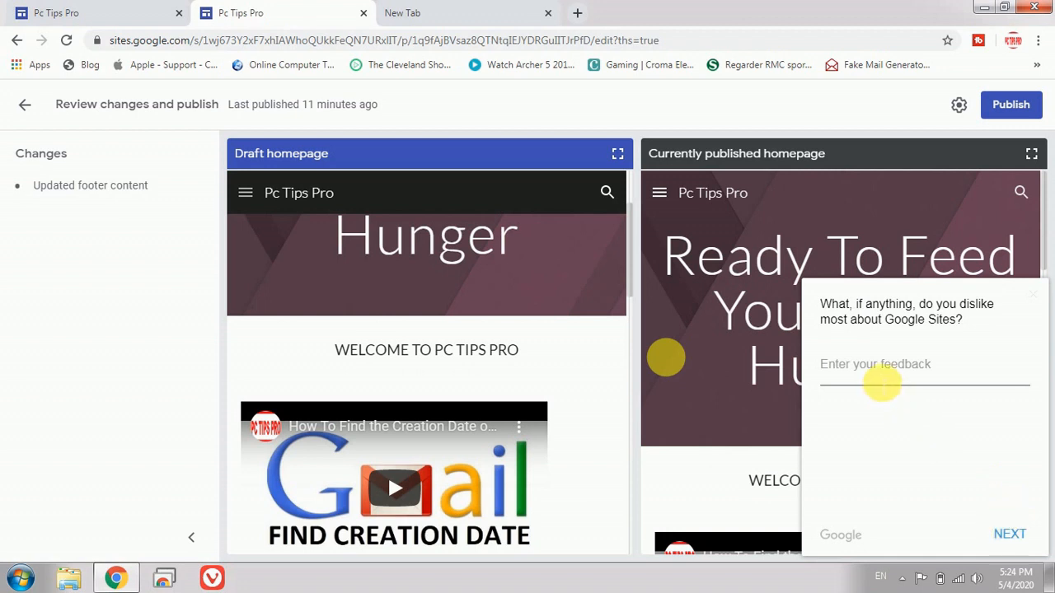
{"action": "left_click", "coordinate": [881, 383]}
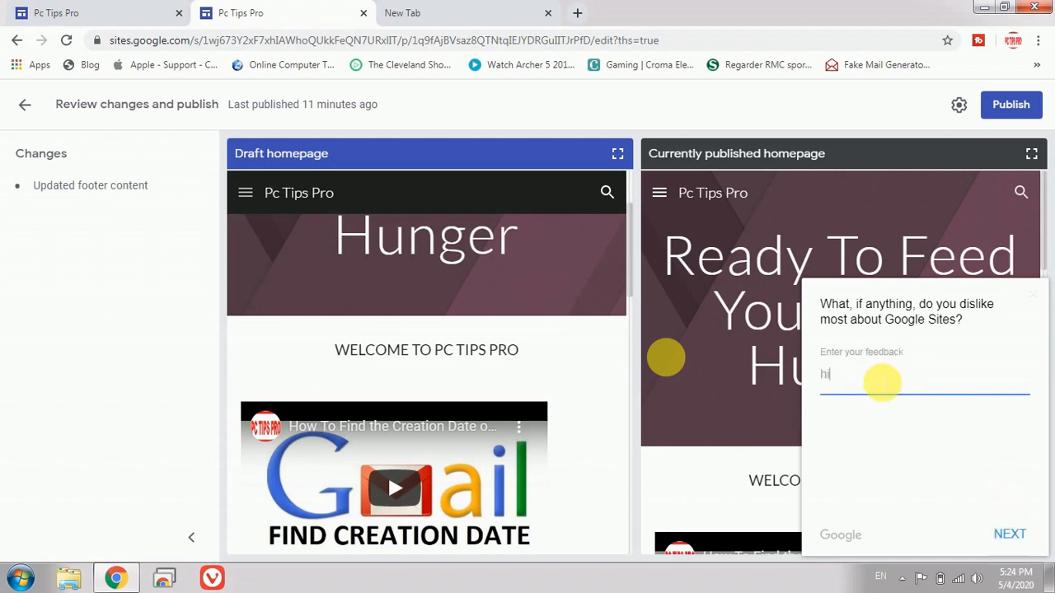
{"action": "type", "text": "hi"}
{"action": "left_click", "coordinate": [1010, 531]}
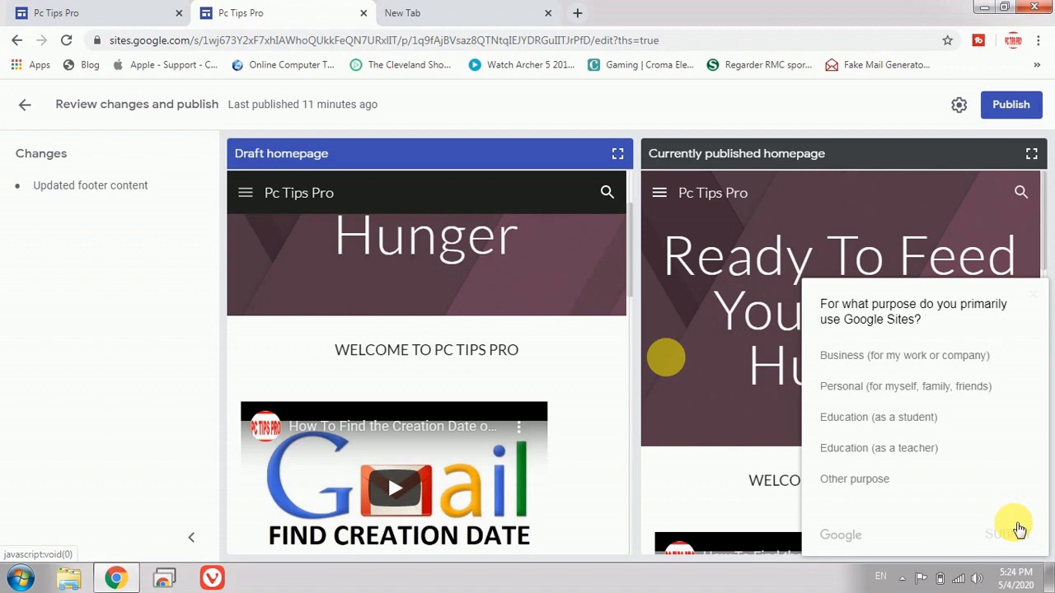
{"action": "left_click", "coordinate": [889, 480]}
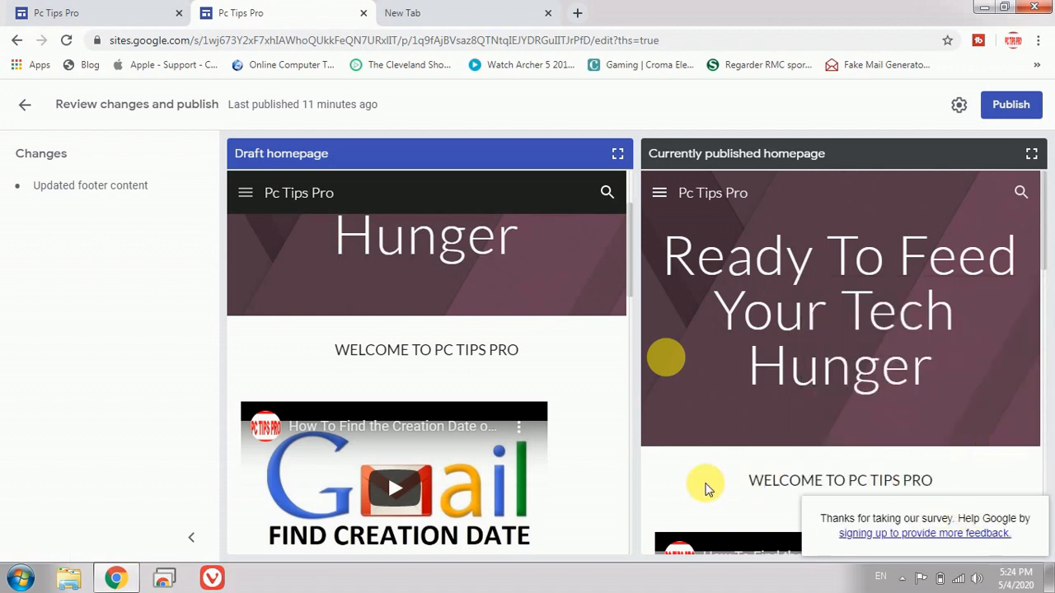
Step: Compare the footers of the draft and currently published homepages, check the listed changes, and publish the site
{"action": "left_click_drag", "start_coordinate": [1045, 198], "coordinate": [1044, 487]}
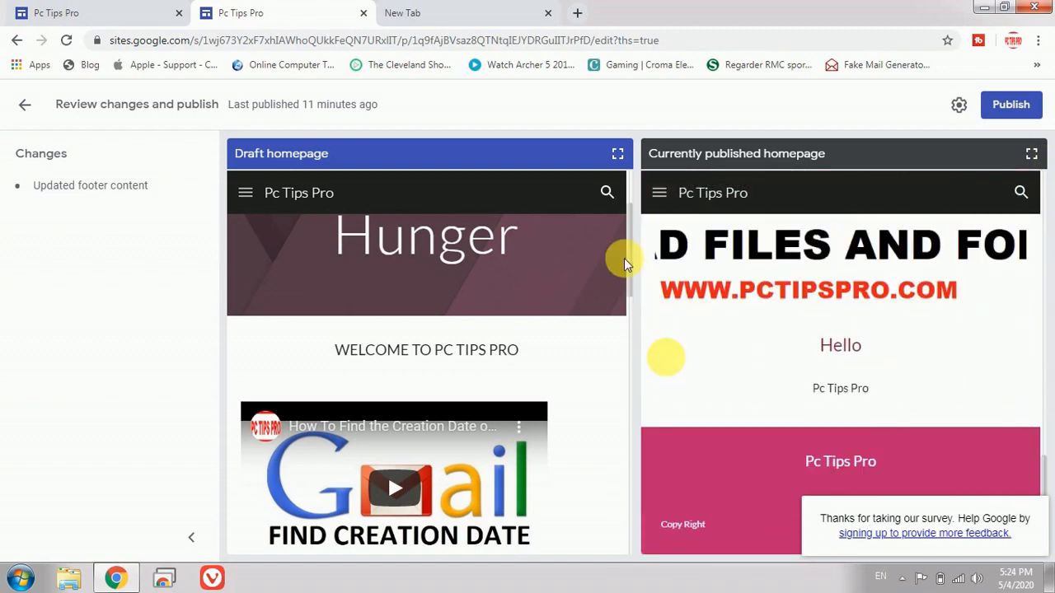
{"action": "left_click_drag", "start_coordinate": [633, 260], "coordinate": [640, 540]}
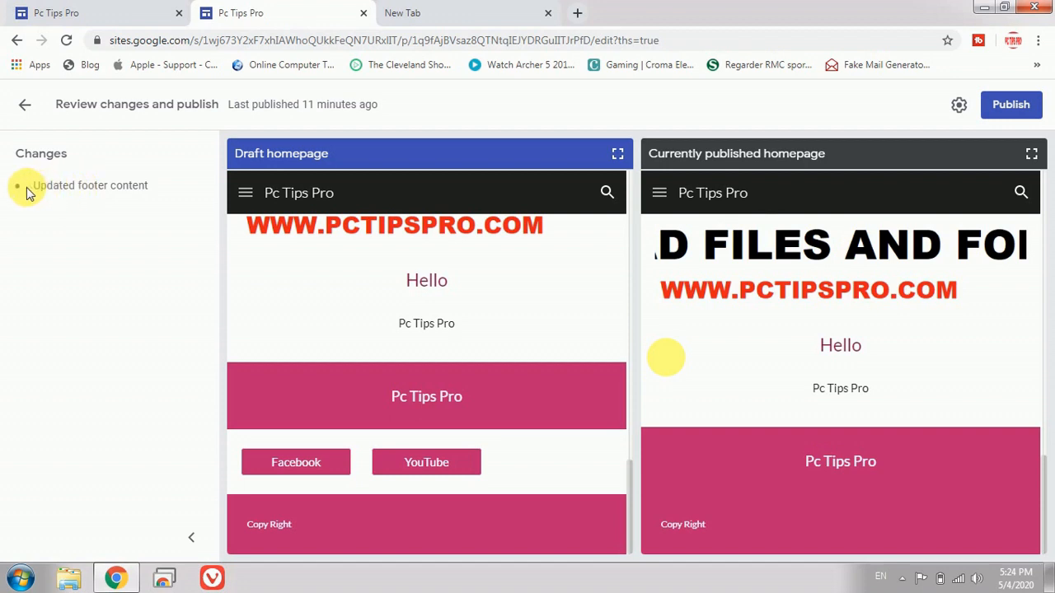
{"action": "left_click_drag", "start_coordinate": [30, 191], "coordinate": [150, 194]}
{"action": "left_click", "coordinate": [30, 426]}
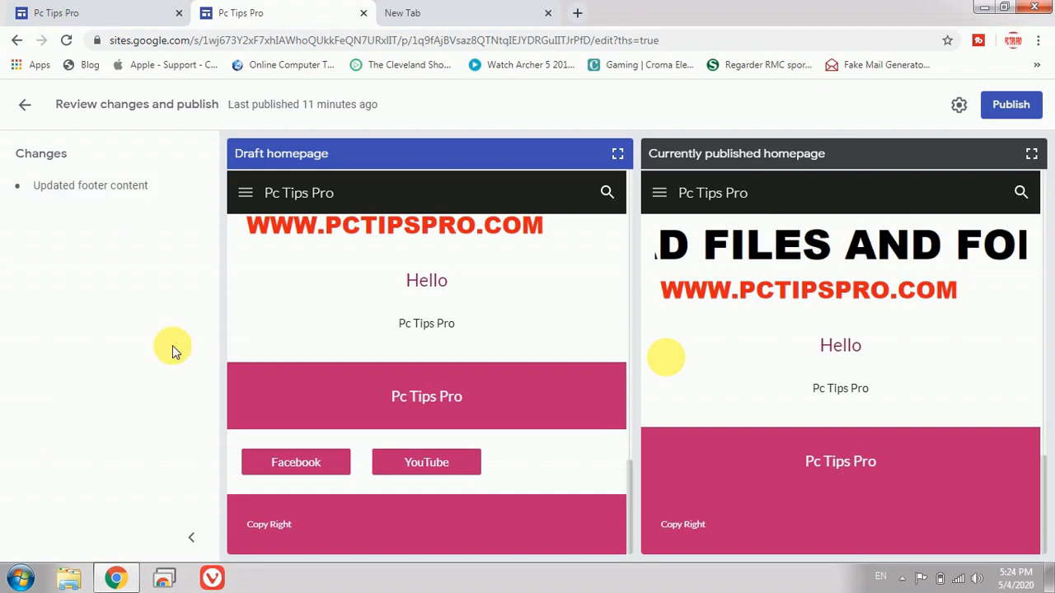
{"action": "left_click", "coordinate": [1010, 107]}
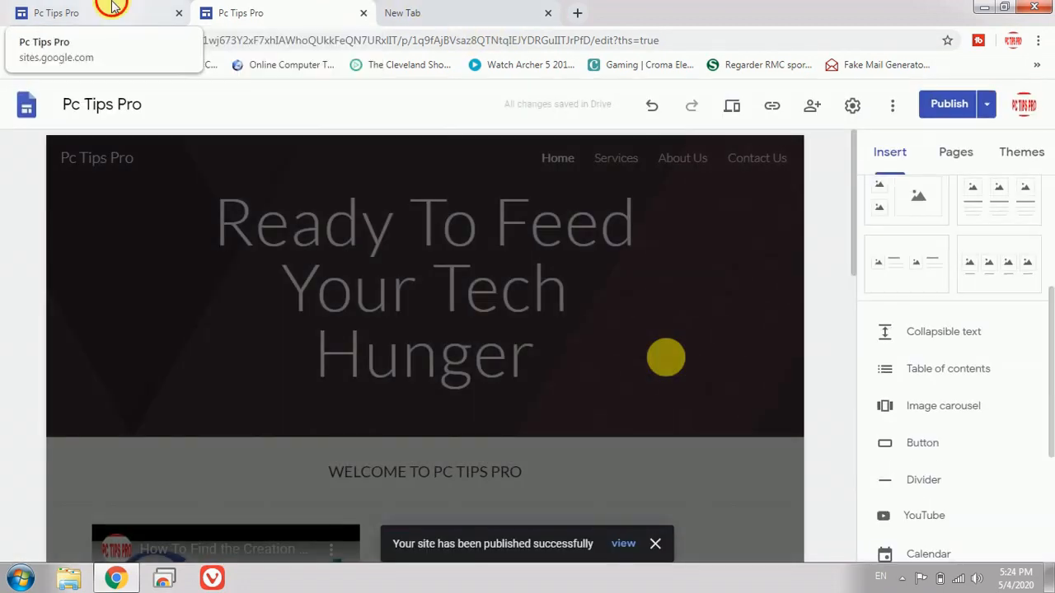
Step: Switch to the live Pc Tips Pro page and reload it to check the updated footer
{"action": "left_click", "coordinate": [114, 9]}
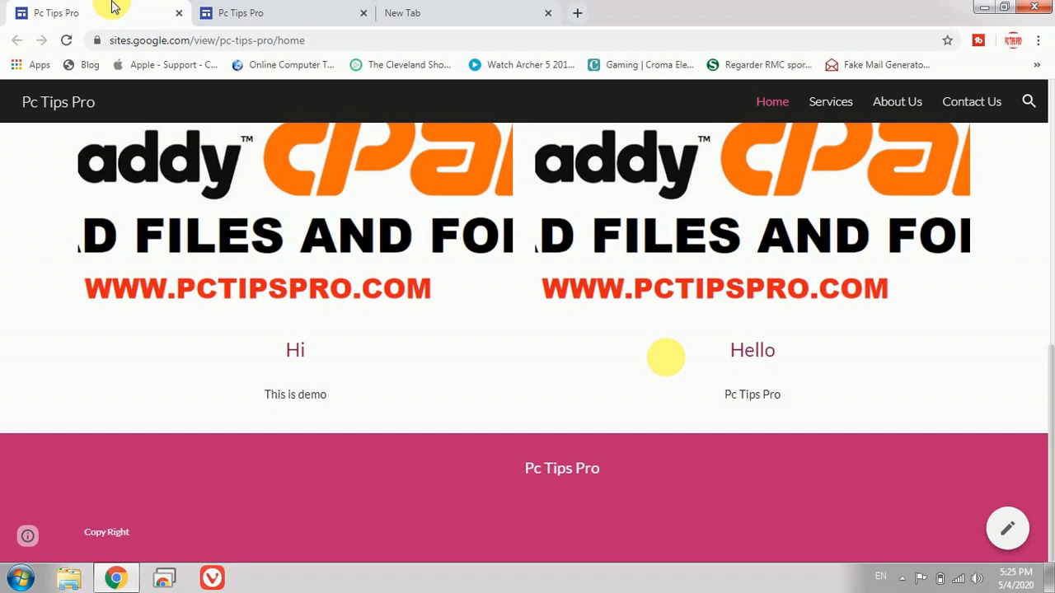
{"action": "left_click", "coordinate": [66, 40]}
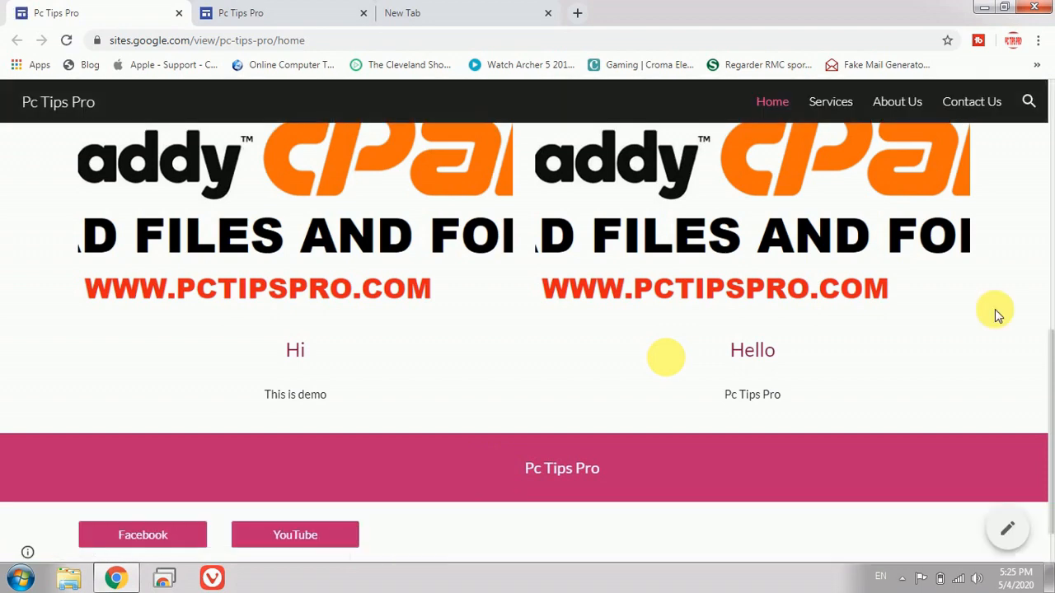
{"action": "scroll", "coordinate": [1047, 401], "scroll_direction": "down", "scroll_amount": 1}
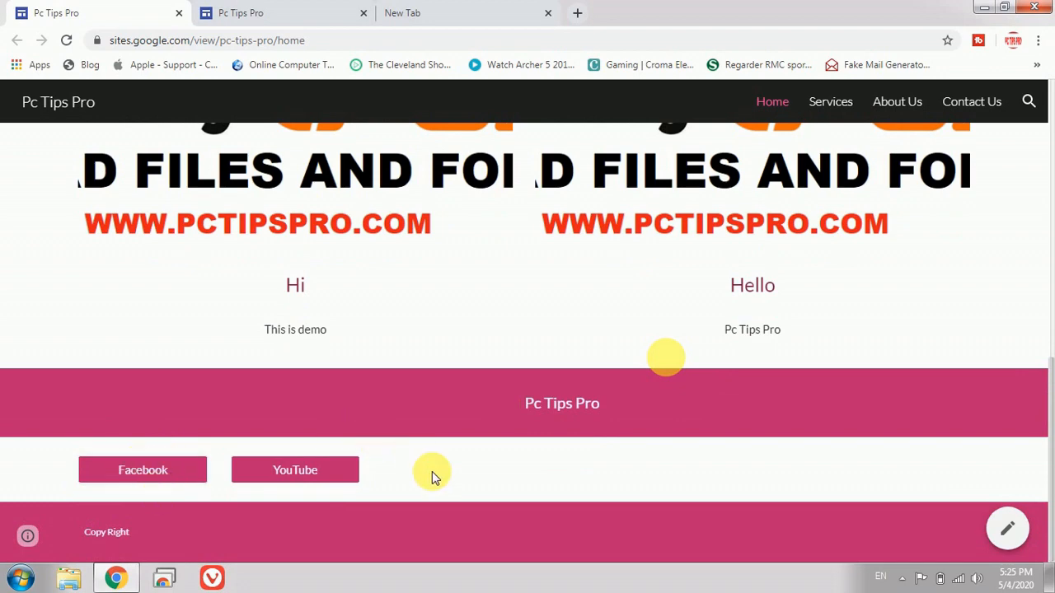
Step: Test the Facebook and YouTube footer buttons on the live page, closing each opened site and returning to the page
{"action": "left_click", "coordinate": [156, 475]}
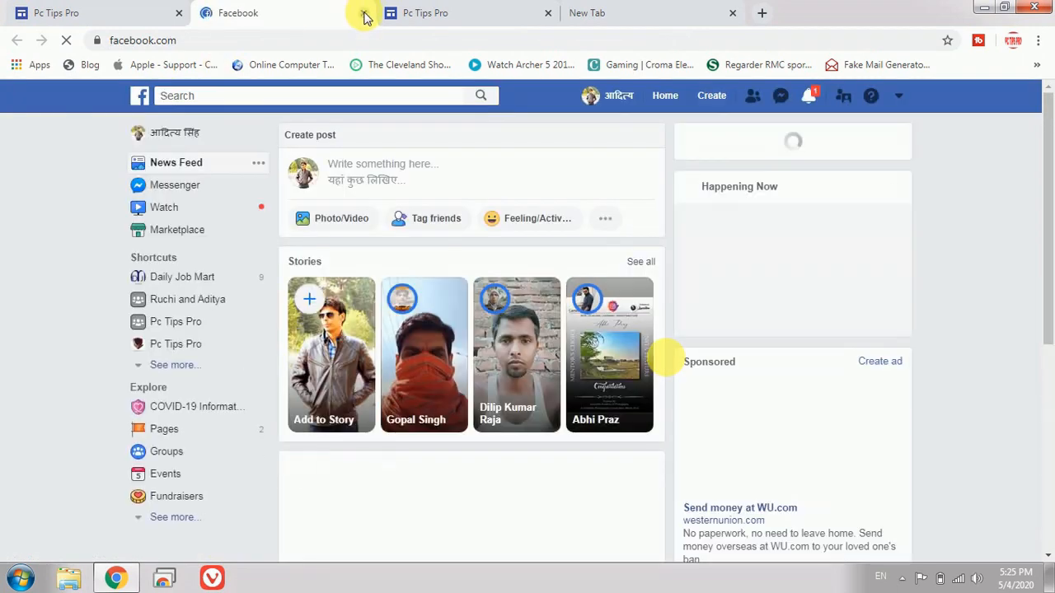
{"action": "key", "text": "ctrl+w"}
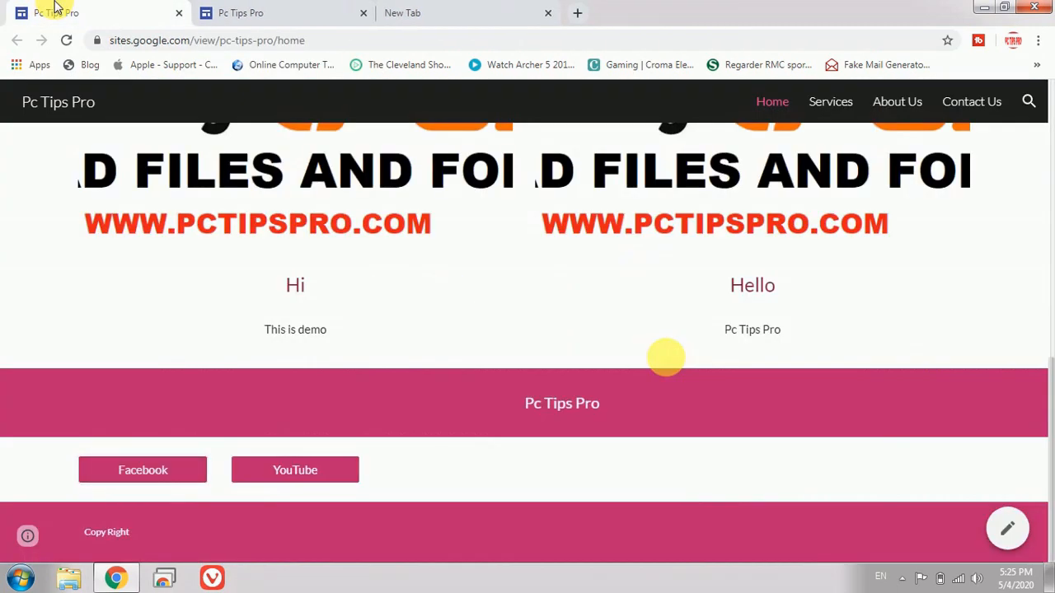
{"action": "left_click", "coordinate": [286, 475]}
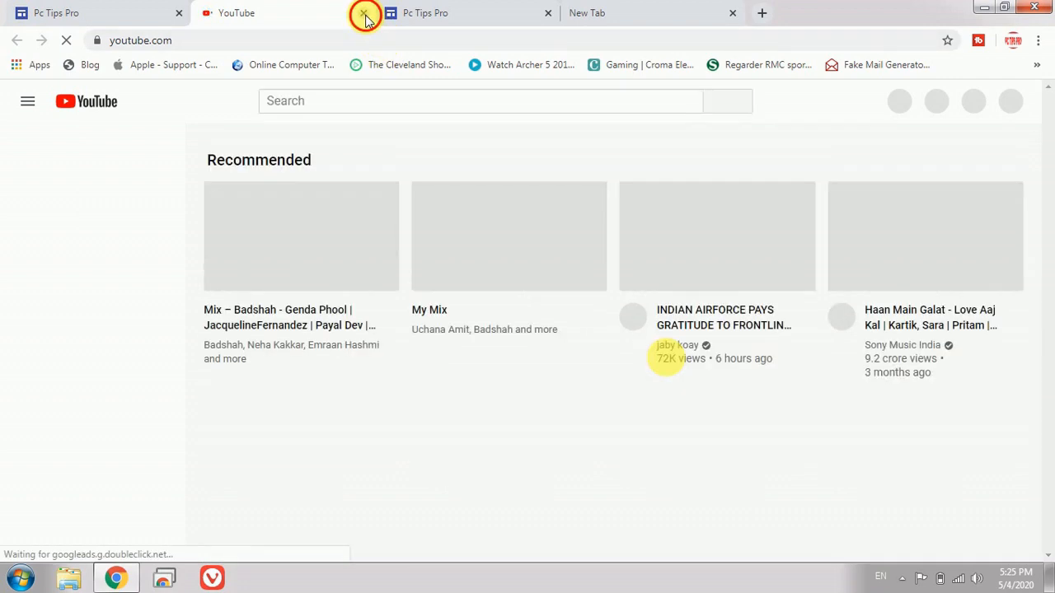
{"action": "left_click", "coordinate": [364, 13]}
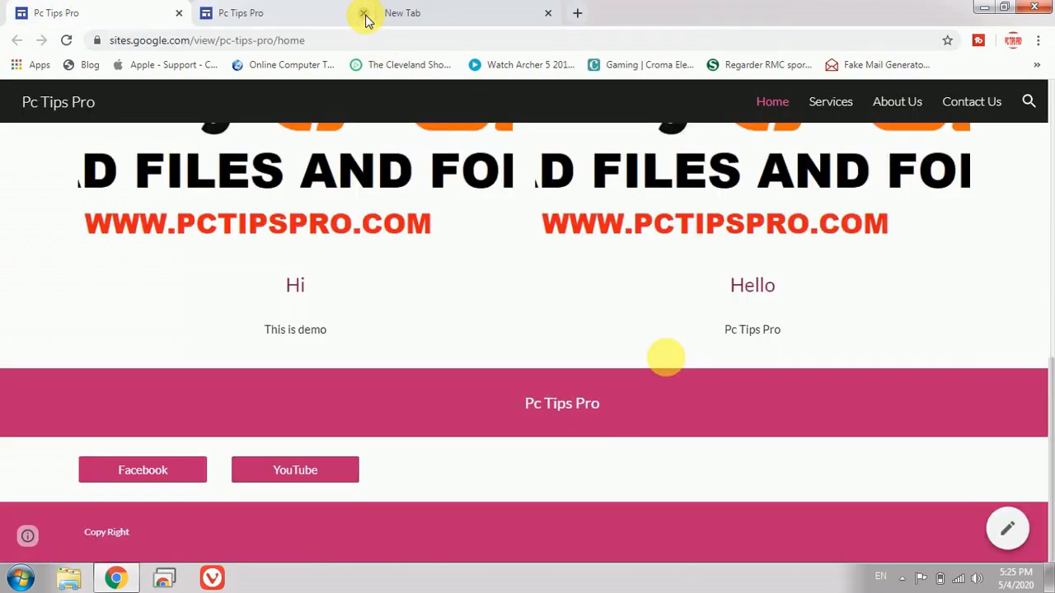
{"action": "left_click", "coordinate": [71, 10]}
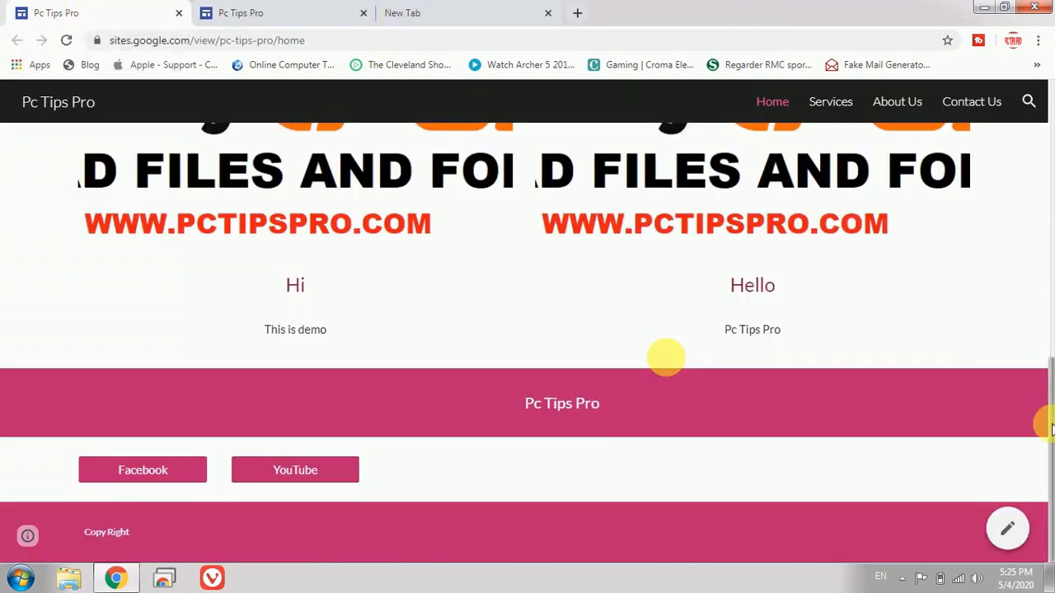
{"action": "left_click_drag", "start_coordinate": [1051, 429], "coordinate": [1043, 129]}
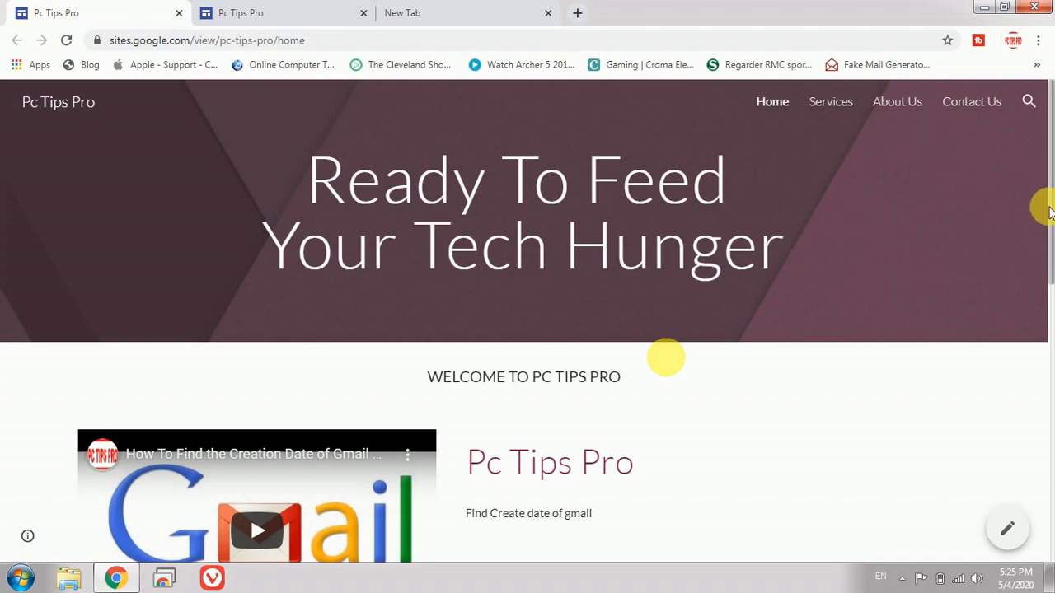
{"action": "left_click_drag", "start_coordinate": [1052, 252], "coordinate": [1050, 511]}
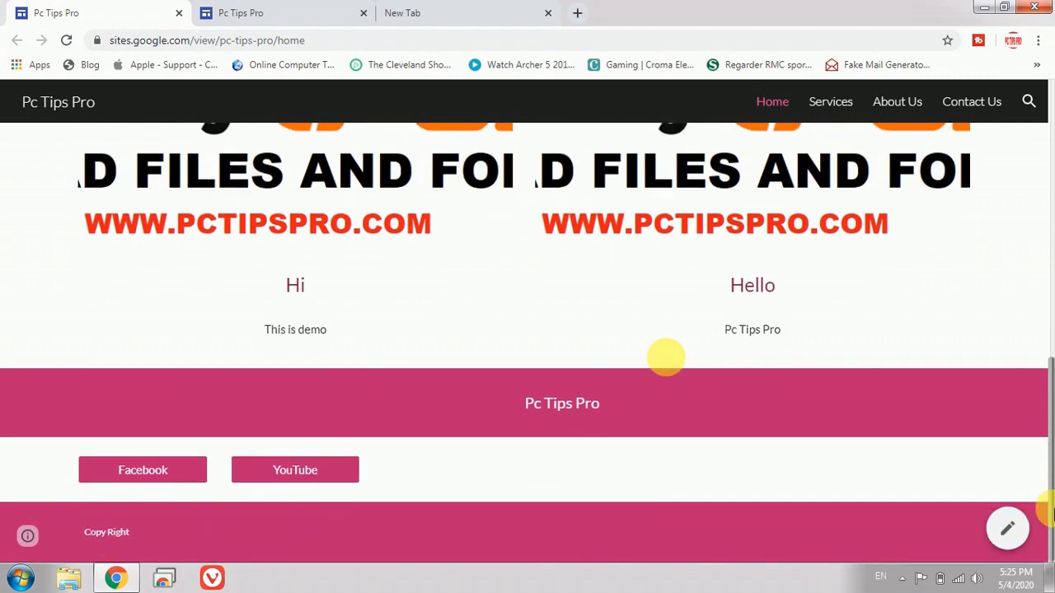